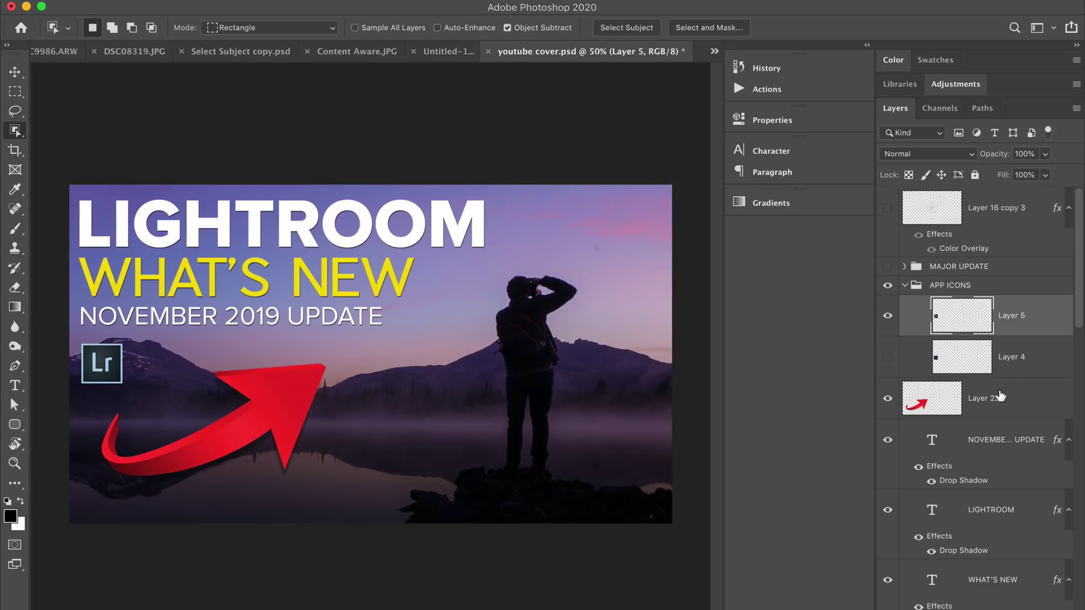
# Step: Scroll the Layers panel, then zoom the YouTube cover to 100% and back to 50%
pyautogui.scroll(-2, 1012, 353)
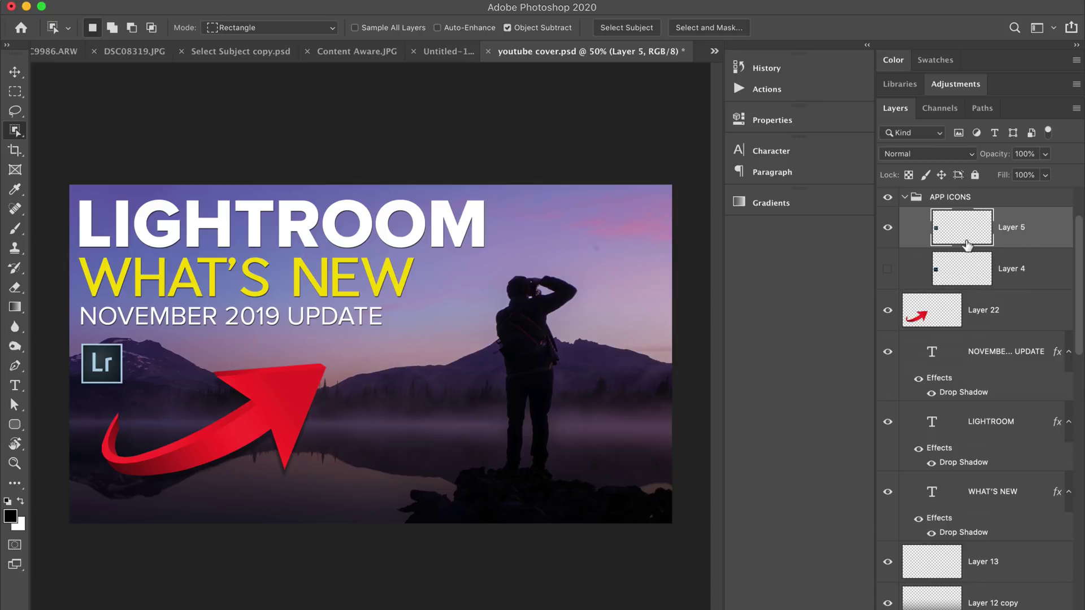
pyautogui.scroll(-2, 968, 244)
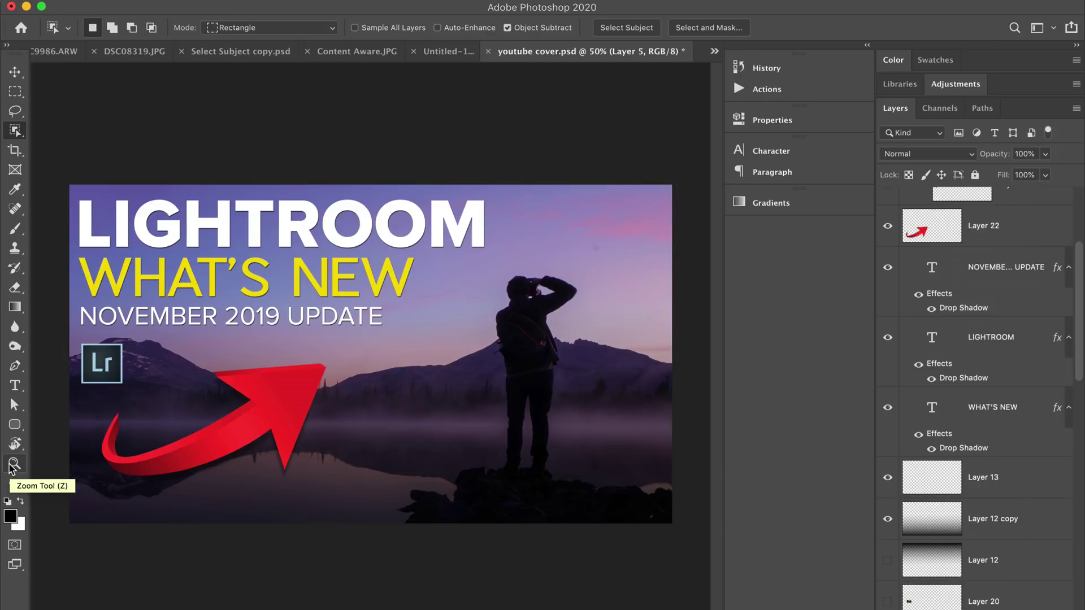
pyautogui.press('super+1')
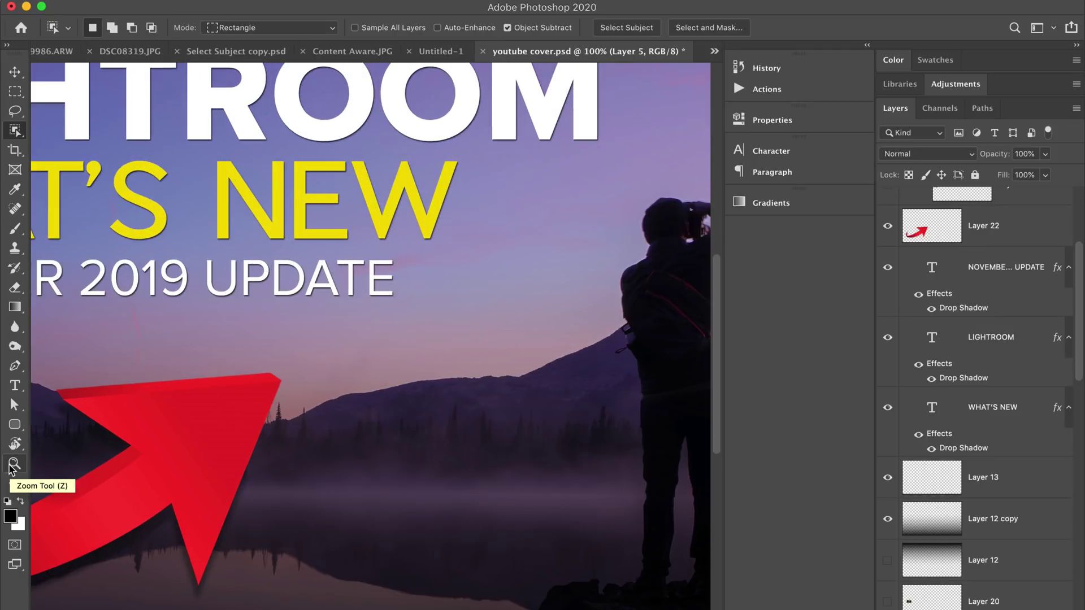
pyautogui.hscroll(-5, 235, 343)
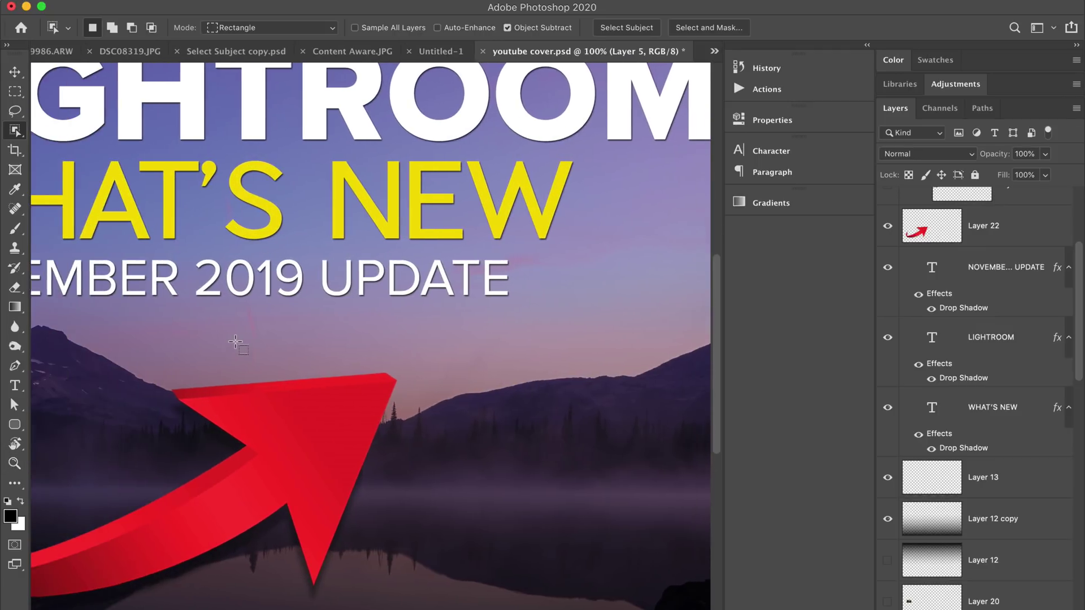
pyautogui.press('super+minus')
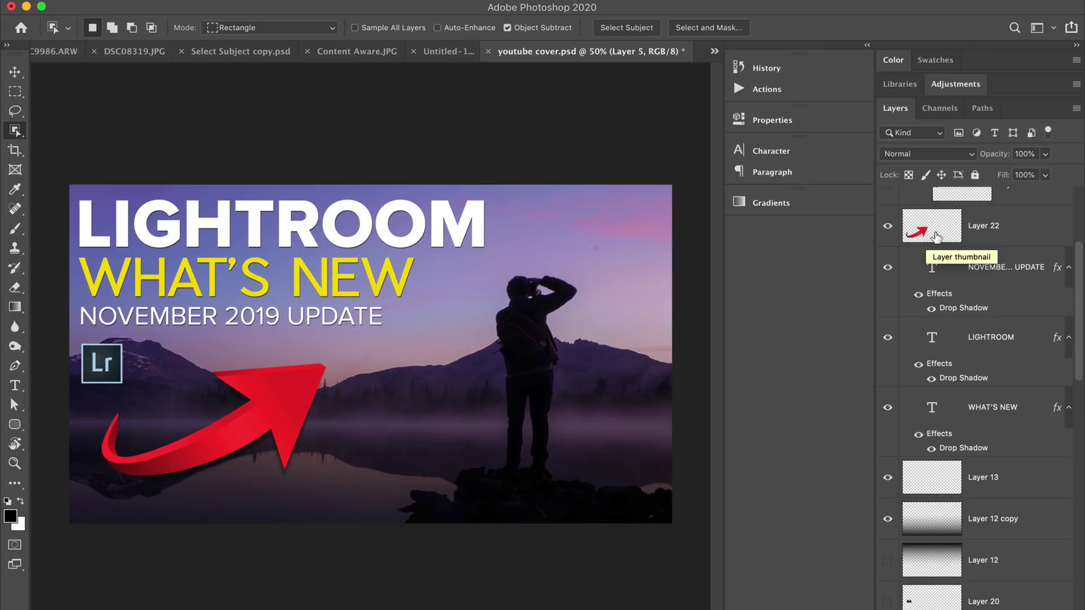
# Step: Frame the red arrow, WHAT'S NEW, LIGHTROOM and Lr icon layers in turn, then zoom out
pyautogui.keyDown('alt'); pyautogui.click(915, 229); pyautogui.keyUp('alt')
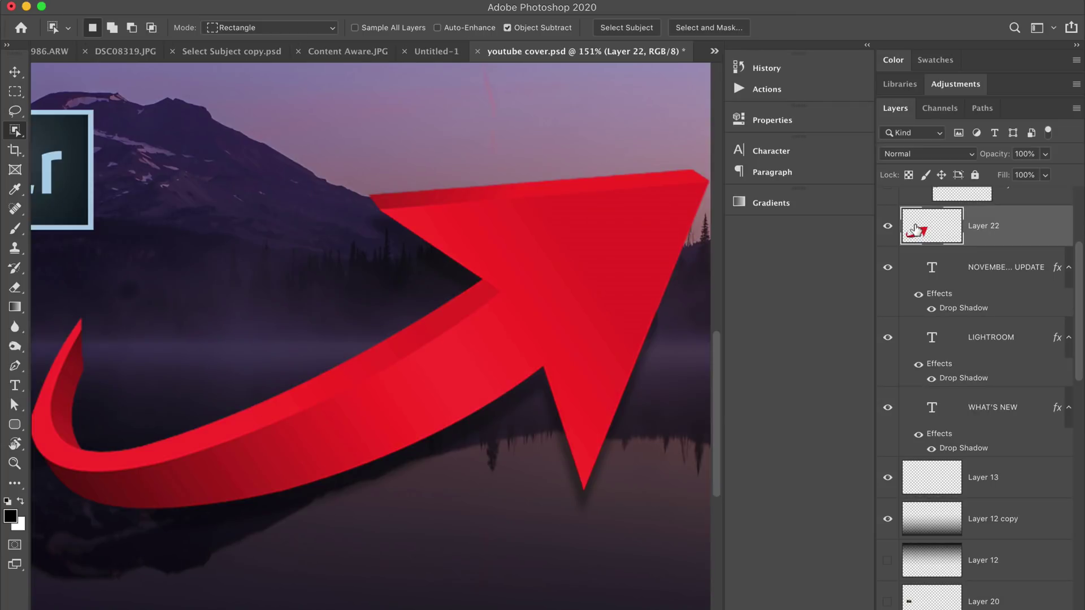
pyautogui.keyDown('alt'); pyautogui.click(970, 405); pyautogui.keyUp('alt')
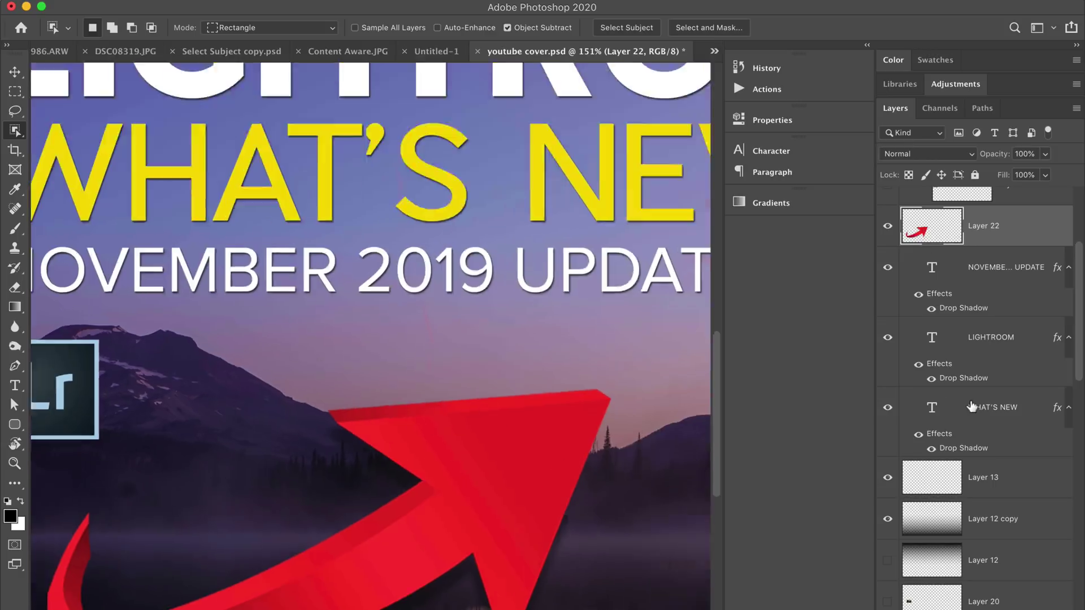
pyautogui.keyDown('alt'); pyautogui.click(991, 342); pyautogui.keyUp('alt')
pyautogui.scroll(5, 992, 339)
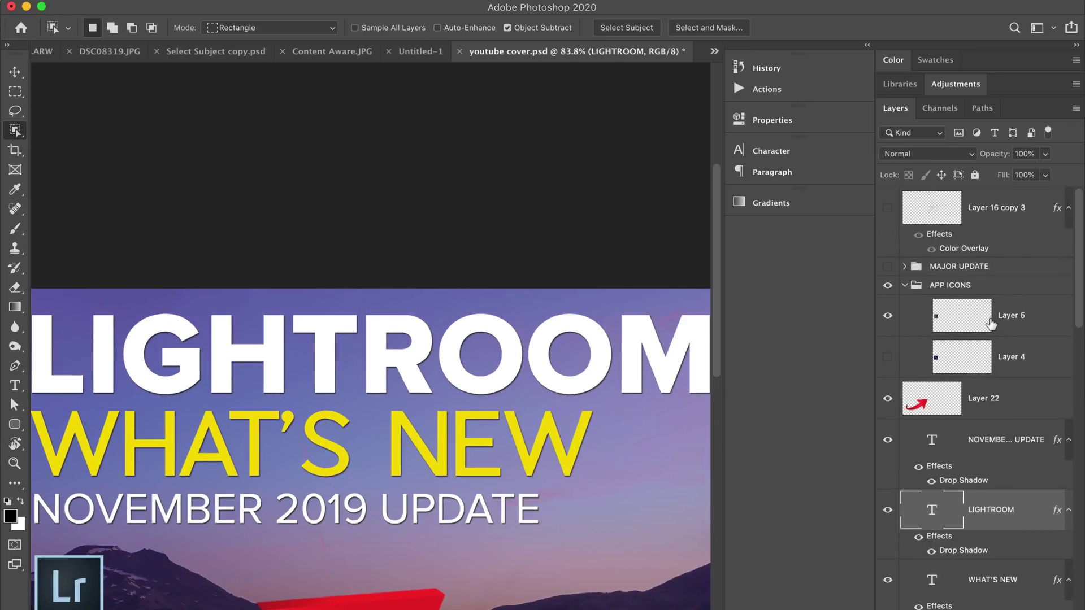
pyautogui.keyDown('alt'); pyautogui.click(950, 321); pyautogui.keyUp('alt')
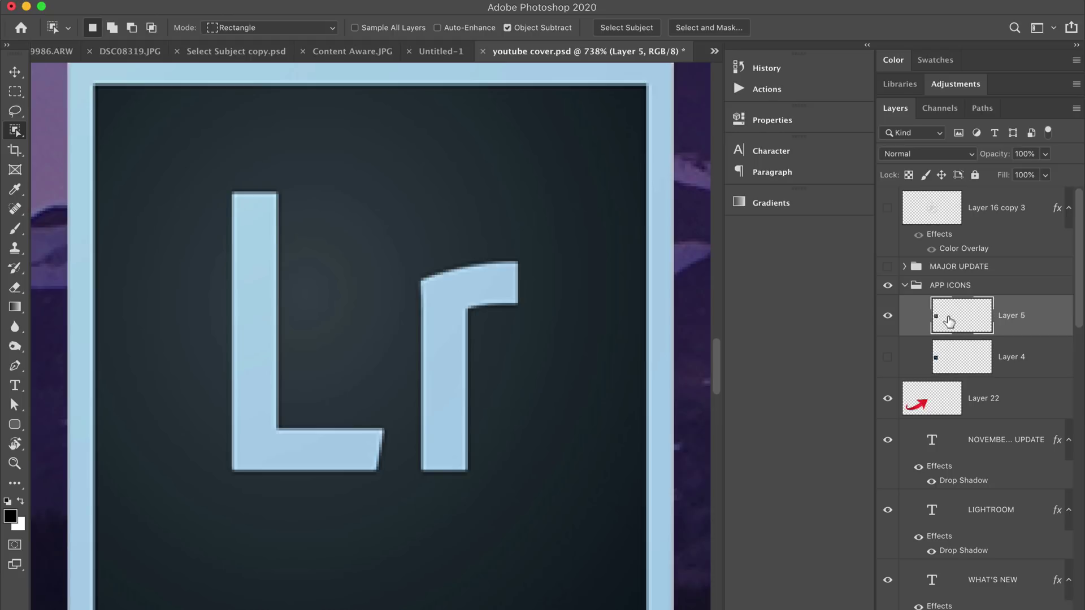
pyautogui.press('super+minus')
pyautogui.press('super+minus')
pyautogui.press('super+minus')
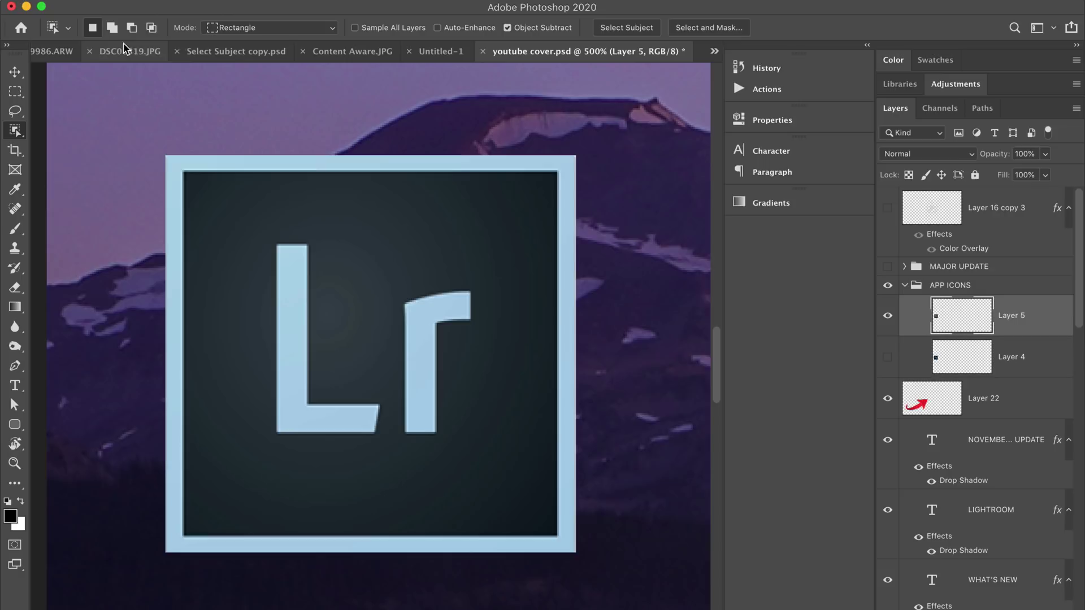
# Step: Switch between the osprey and red leaf photo tabs, ending on the osprey photo
pyautogui.click(126, 53)
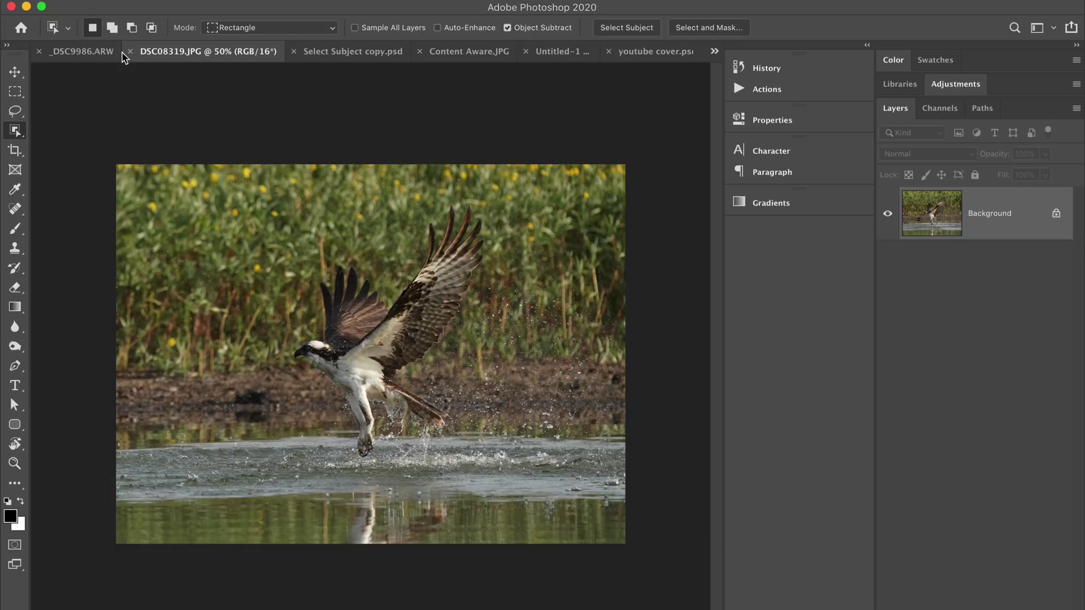
pyautogui.click(86, 52)
pyautogui.click(240, 57)
# Step: Review the selection tool flyout, keep Object Selection, and bring up the Edit menu
pyautogui.click(13, 131)
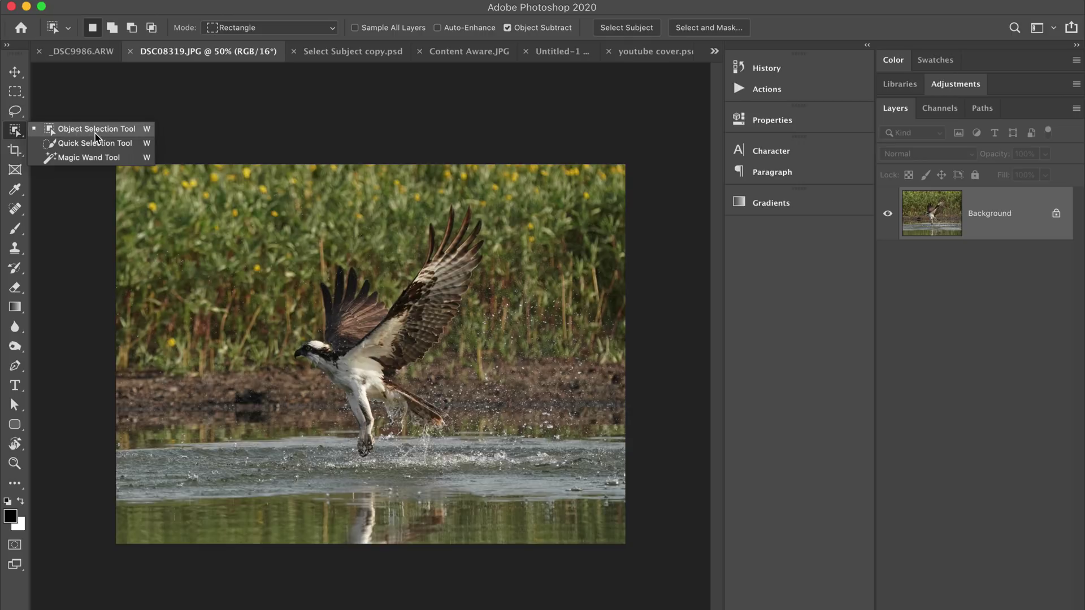
pyautogui.click(10, 132)
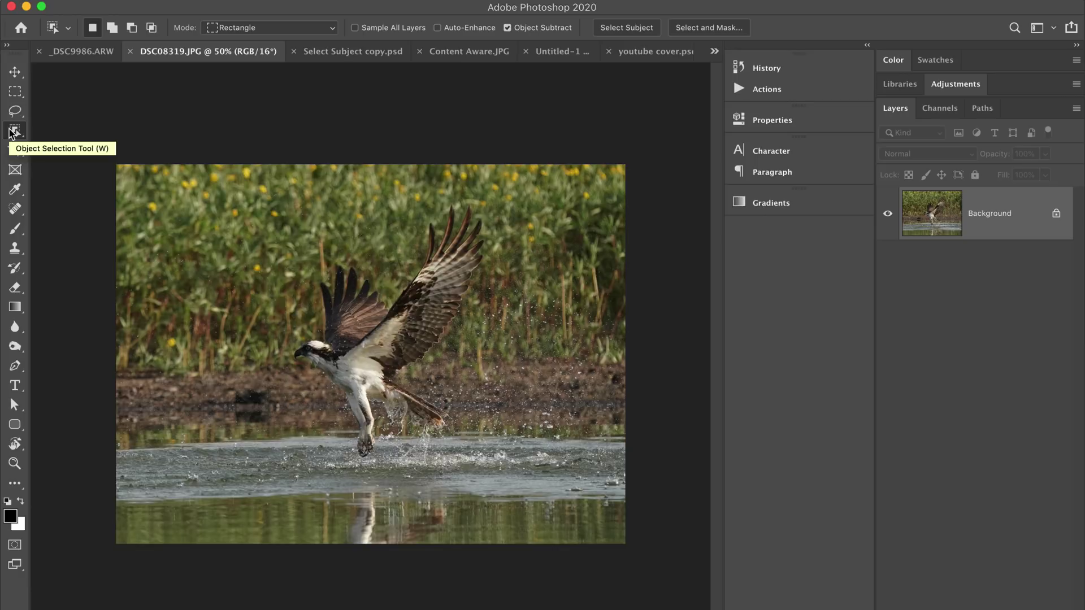
pyautogui.click(145, 0)
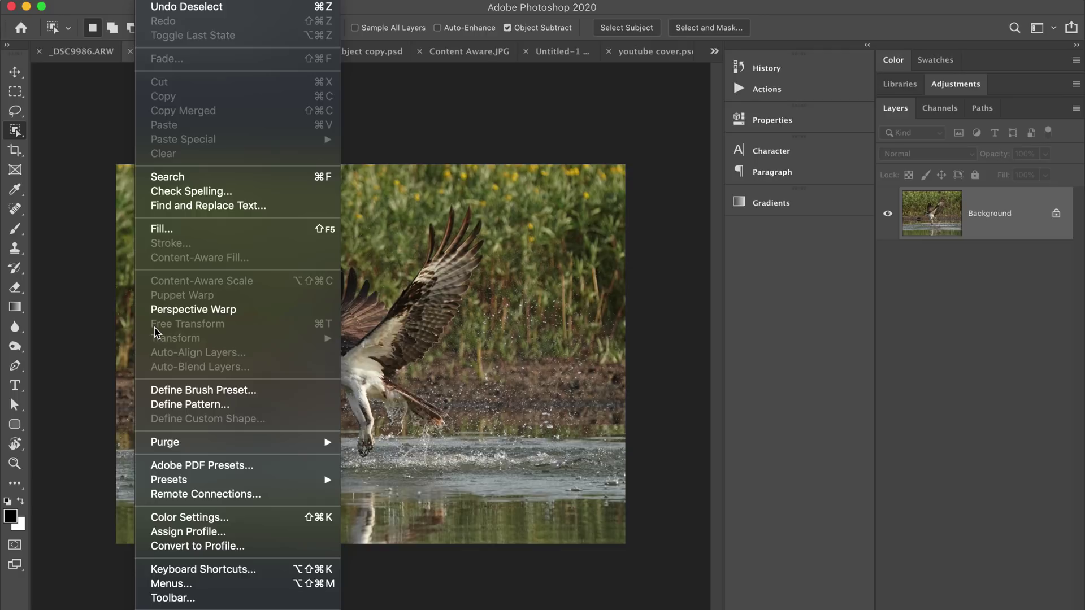
# Step: Scroll through the Customize Toolbar list and cancel it without changes
pyautogui.click(186, 601)
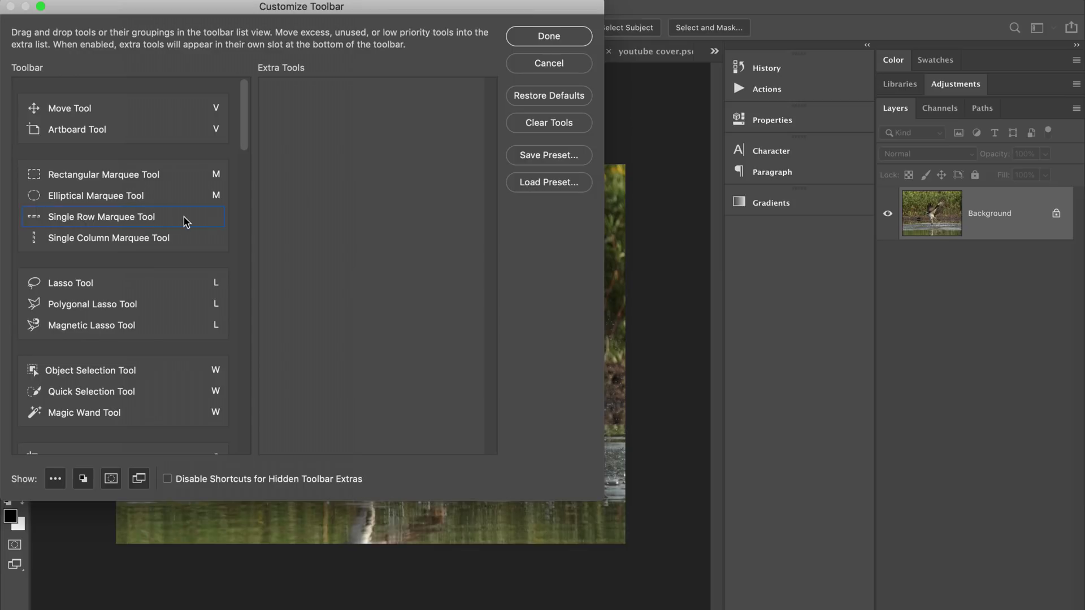
pyautogui.scroll(-10, 184, 220)
pyautogui.scroll(10, 184, 220)
pyautogui.scroll(-5, 115, 354)
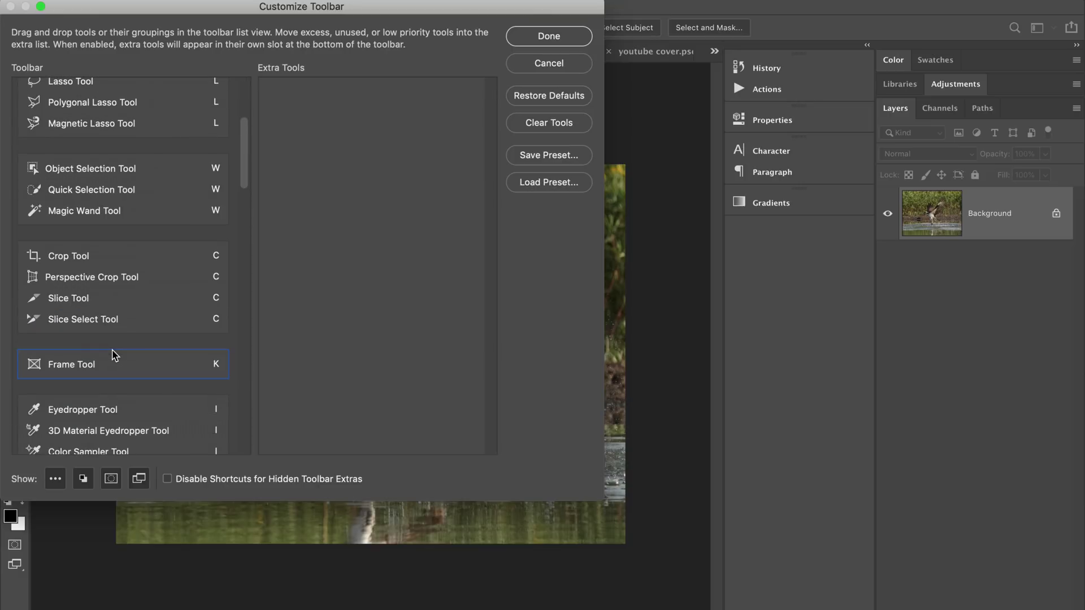
pyautogui.scroll(-9, 115, 354)
pyautogui.scroll(2, 114, 355)
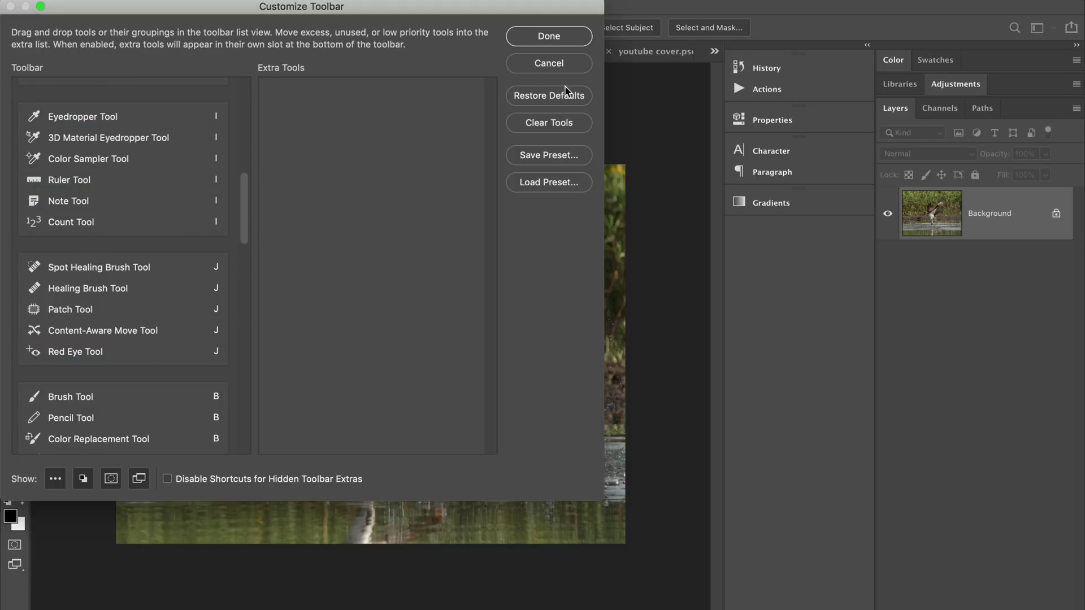
pyautogui.click(548, 66)
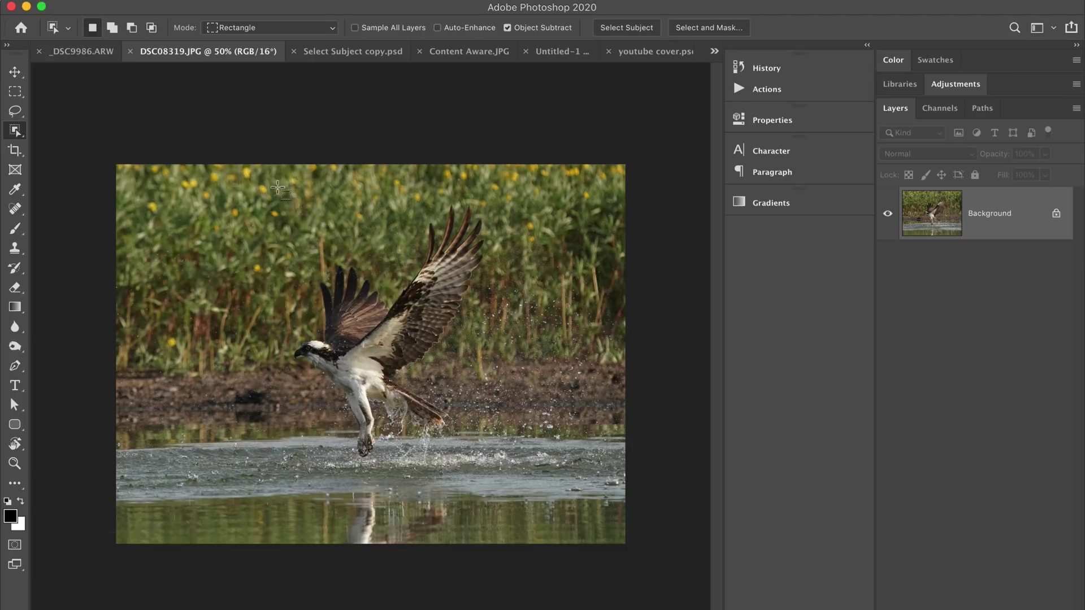
# Step: Box-select the osprey, deselect it, and switch to the _DSC9986.ARW leaf photo
pyautogui.moveTo(277, 188); pyautogui.dragTo(513, 491)
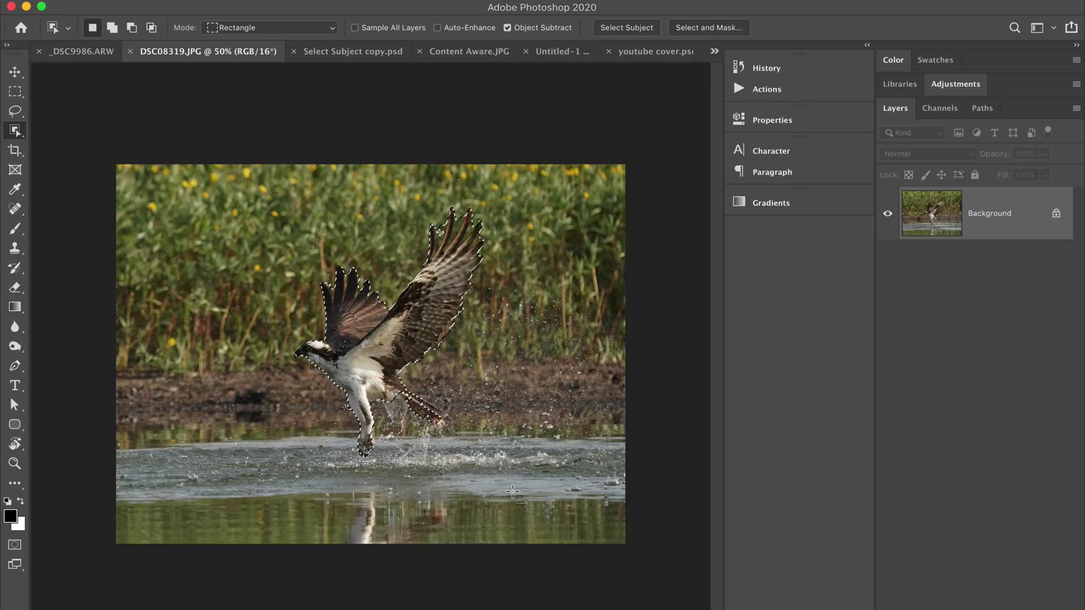
pyautogui.press('super+d')
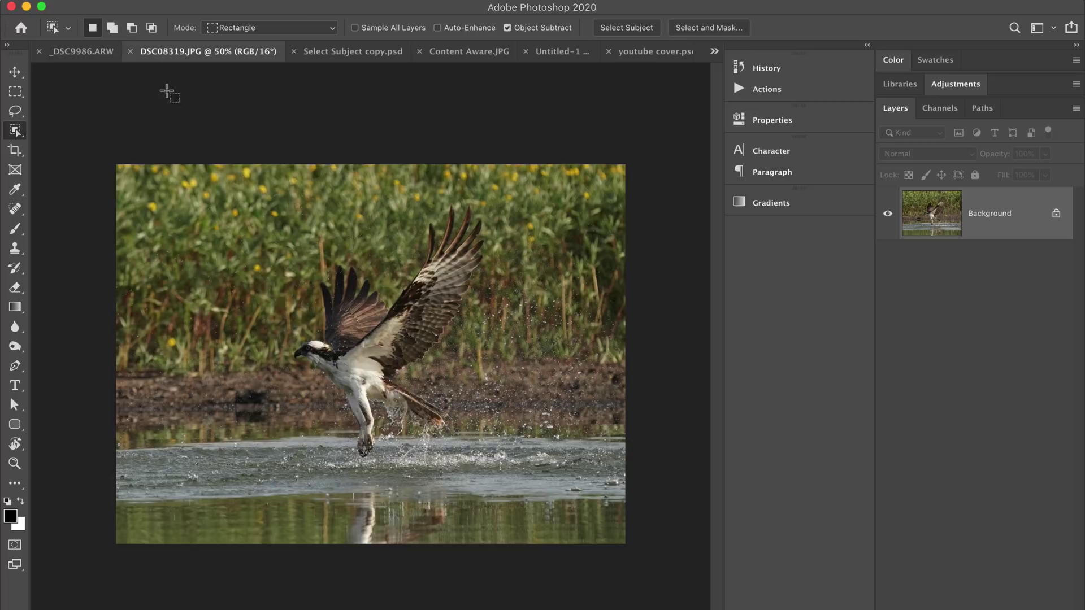
pyautogui.click(76, 52)
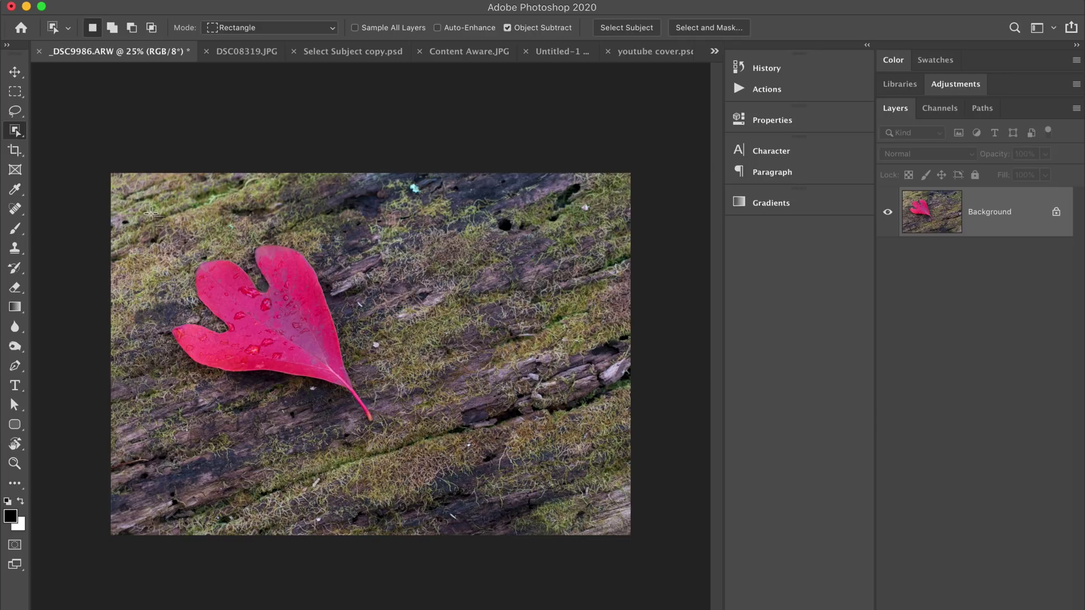
# Step: Box-select the red leaf with Object Selection, then zoom to 50% and pan onto it
pyautogui.moveTo(151, 214); pyautogui.dragTo(400, 442)
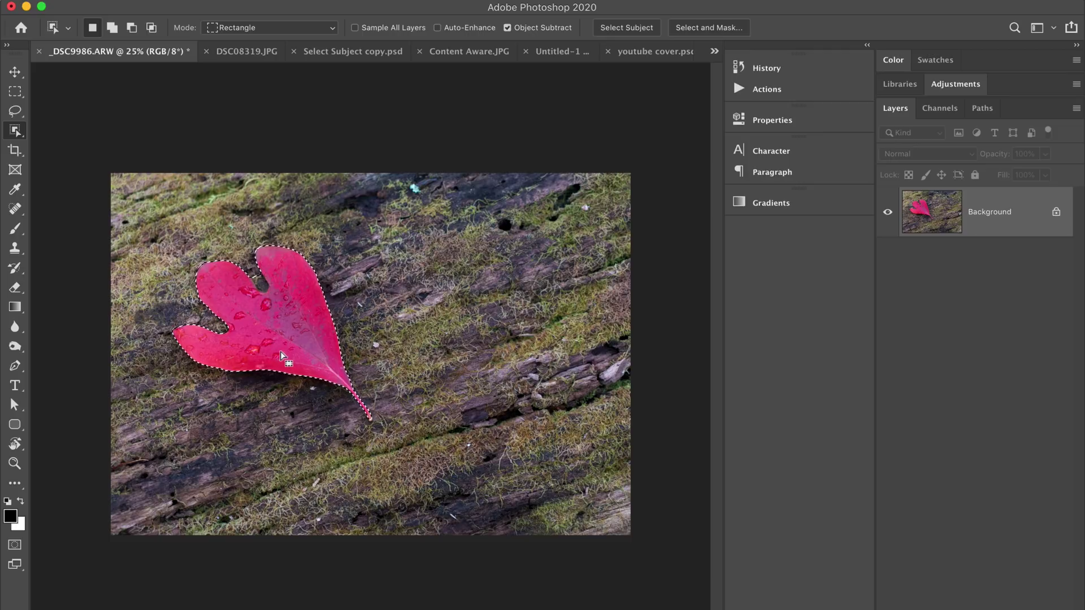
pyautogui.press('super+equal')
pyautogui.press('super+equal')
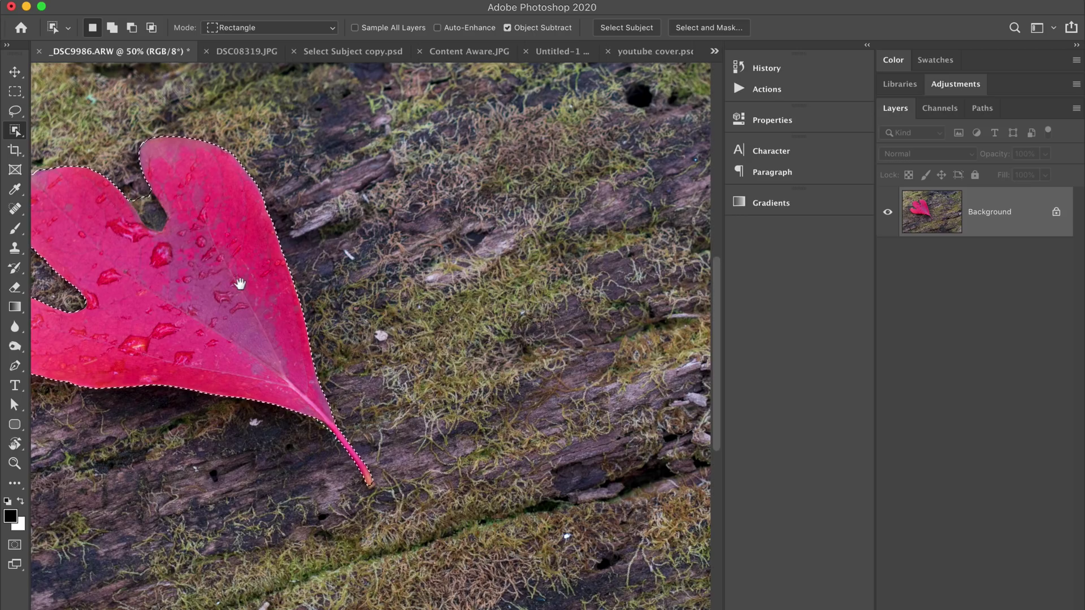
pyautogui.moveTo(240, 286); pyautogui.dragTo(313, 300)
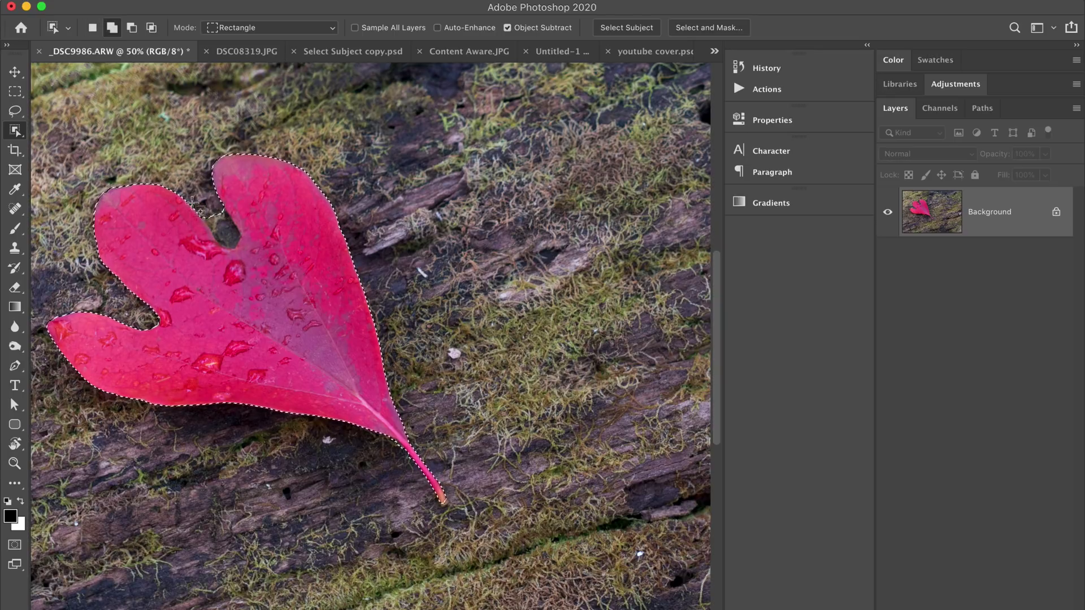
# Step: Refine the leaf selection at the notch by adding and subtracting areas
pyautogui.moveTo(190, 202); pyautogui.dragTo(255, 259)
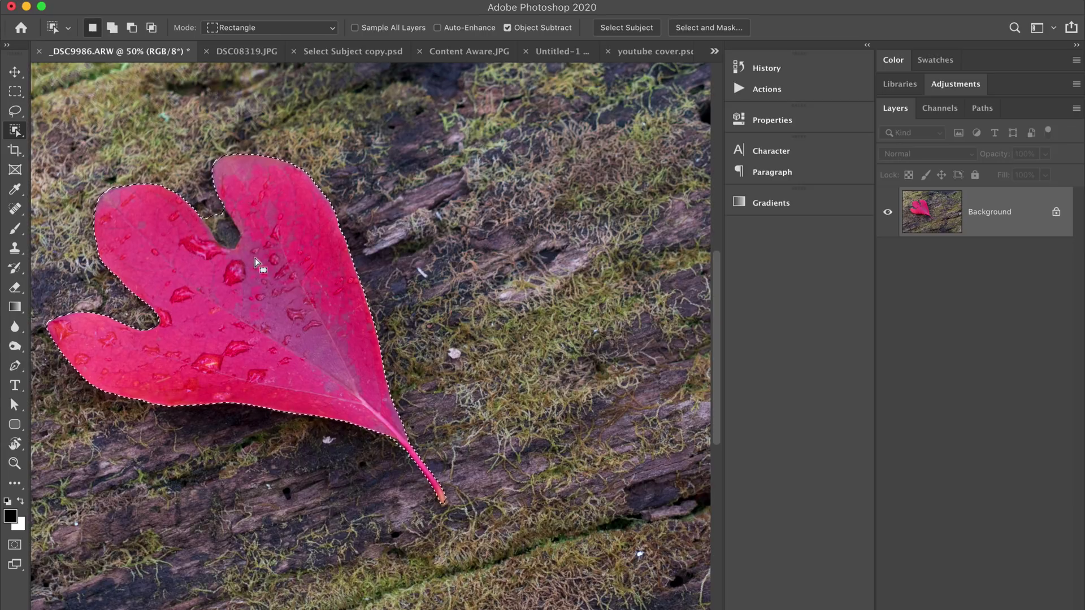
pyautogui.press('alt')
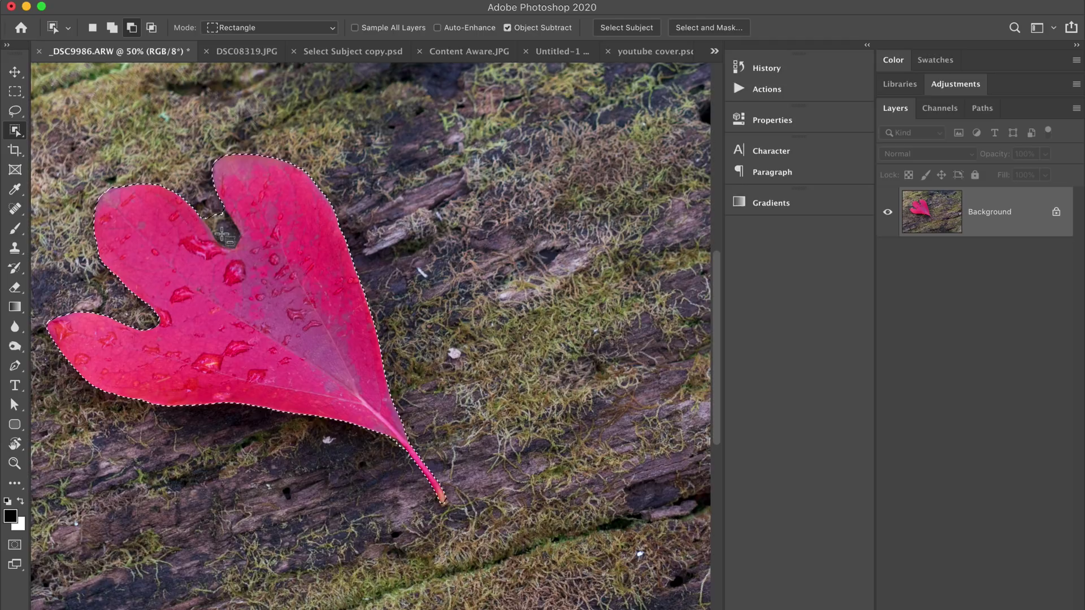
pyautogui.moveTo(194, 202); pyautogui.dragTo(253, 255)
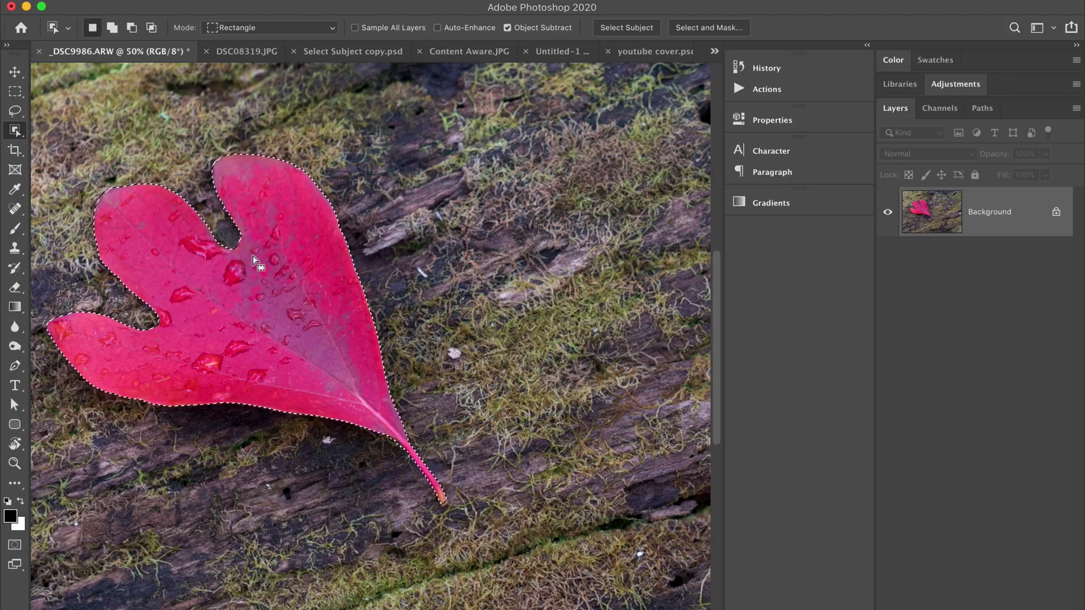
pyautogui.press('shift')
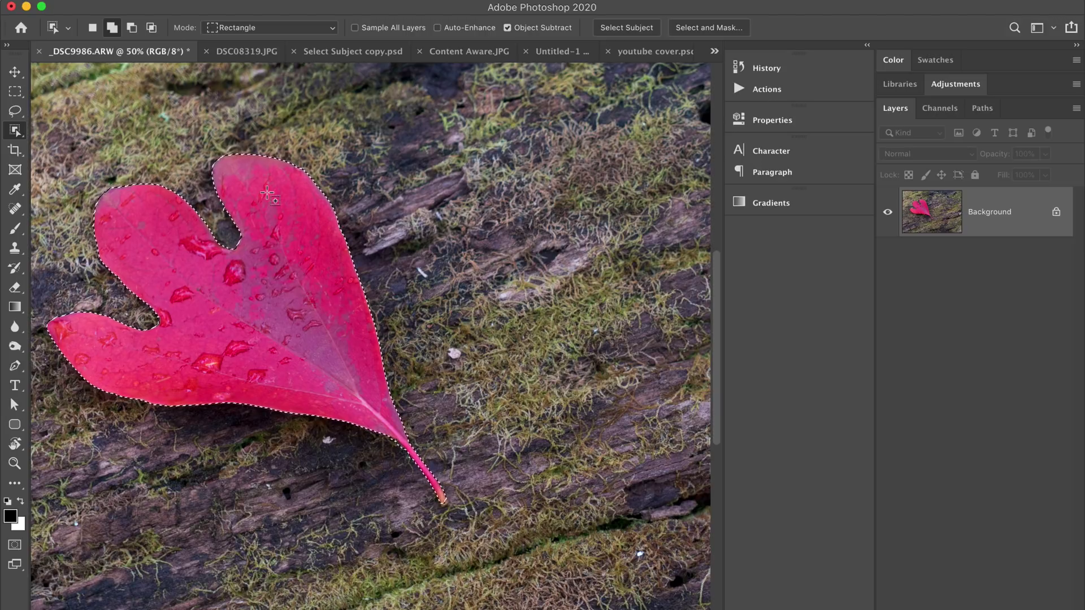
pyautogui.click(92, 27)
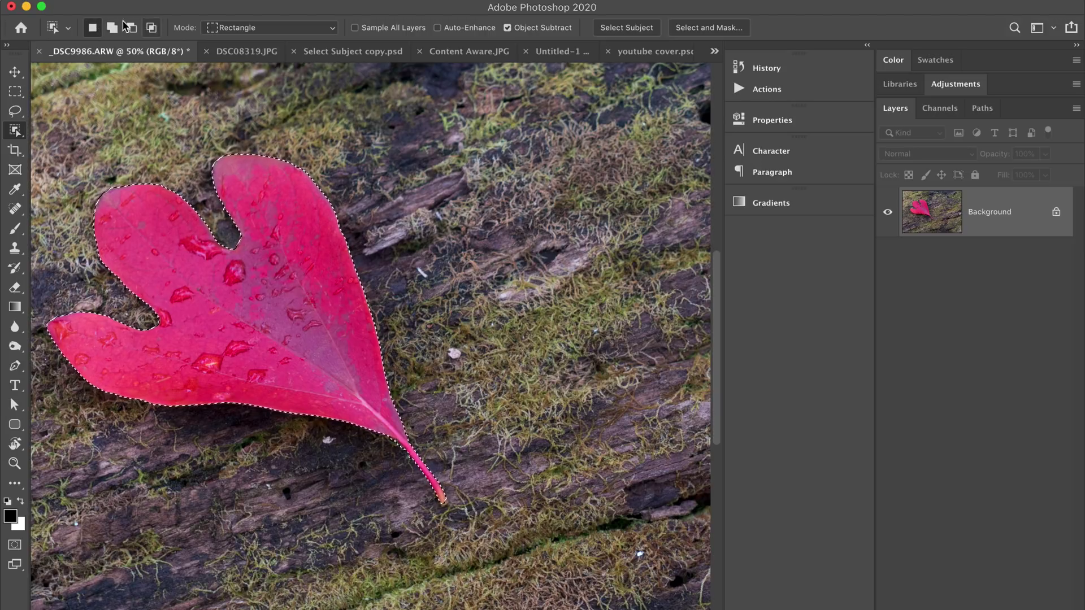
# Step: Set Object Selection mode to Lasso and copy the leaf onto a new Layer 1
pyautogui.click(231, 28)
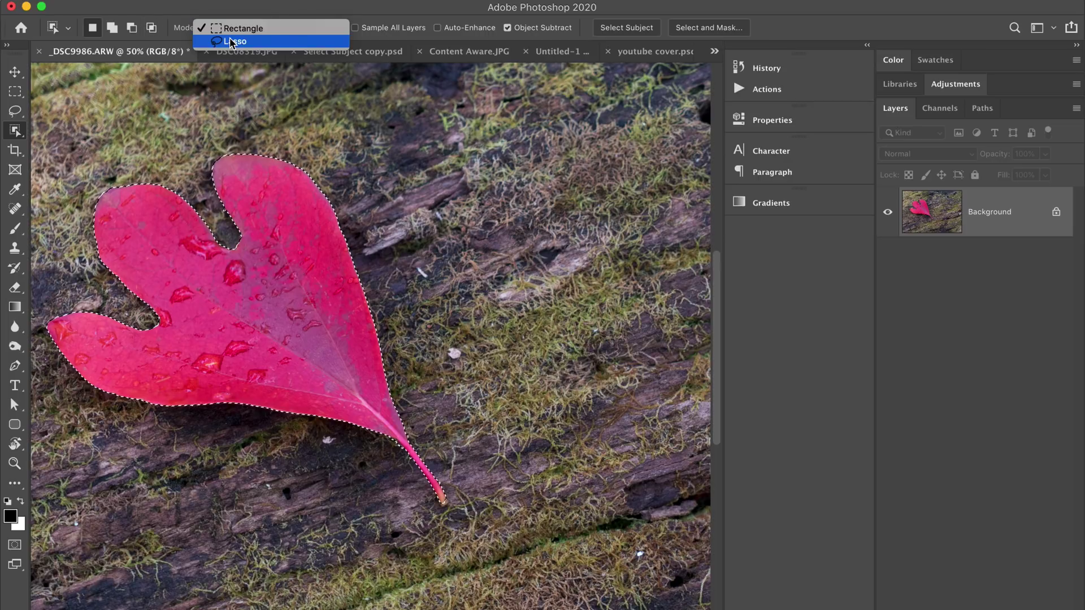
pyautogui.click(231, 41)
pyautogui.press('shift')
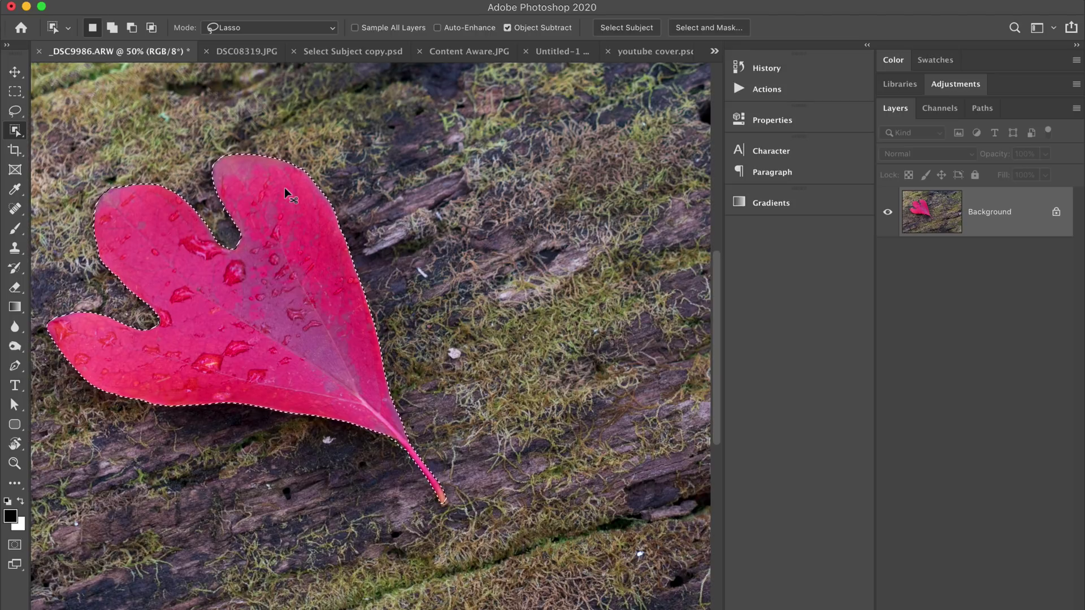
pyautogui.press('super+j')
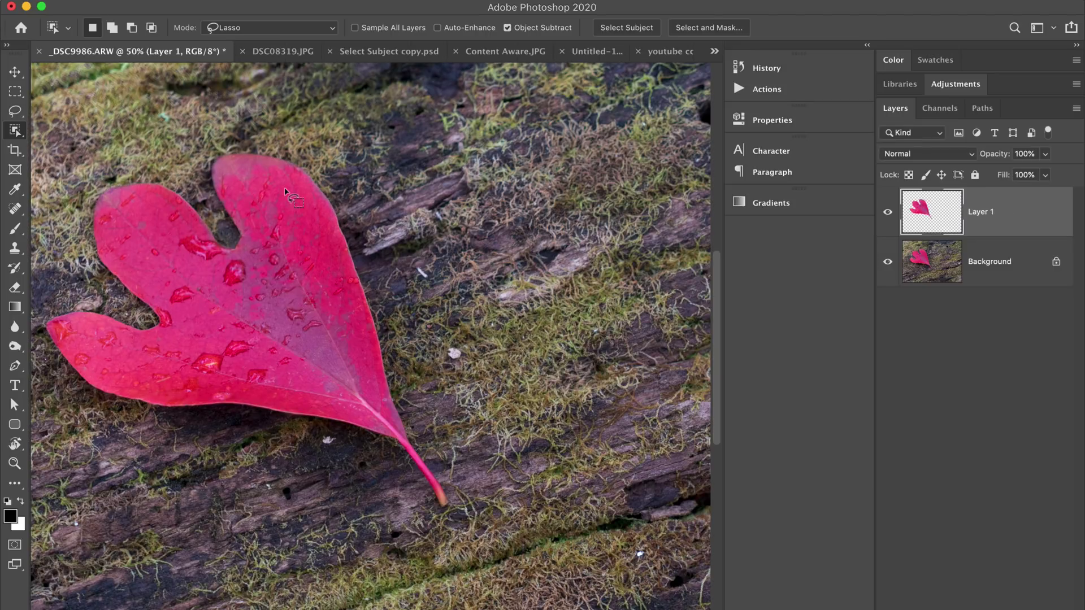
pyautogui.press('super+minus')
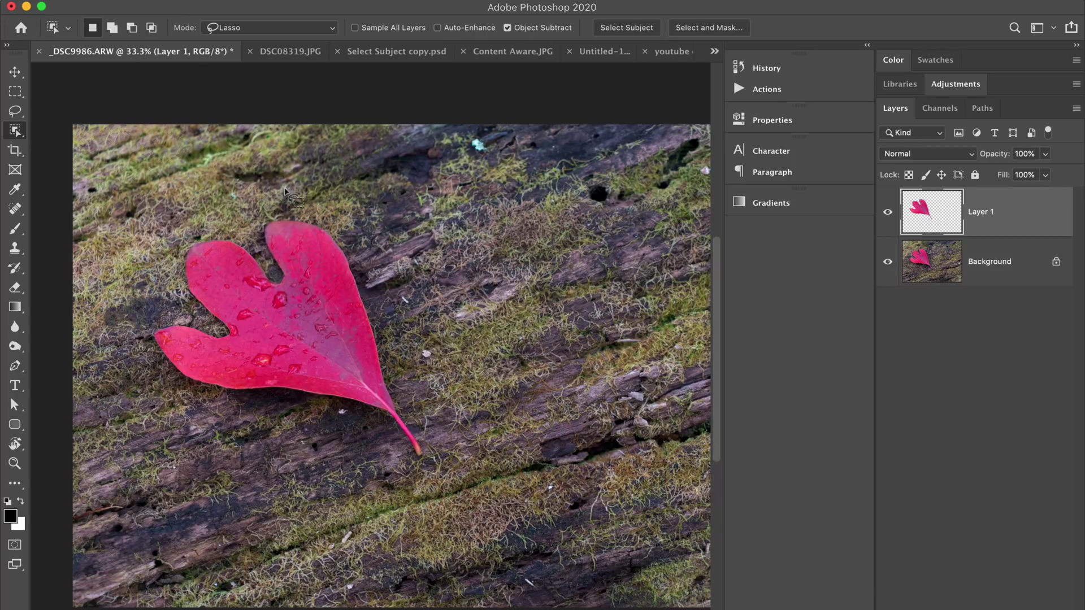
# Step: Recolour the leaf warmer red via Hue/Saturation, then switch to Select Subject copy.psd
pyautogui.click(186, 1)
pyautogui.moveTo(213, 35)
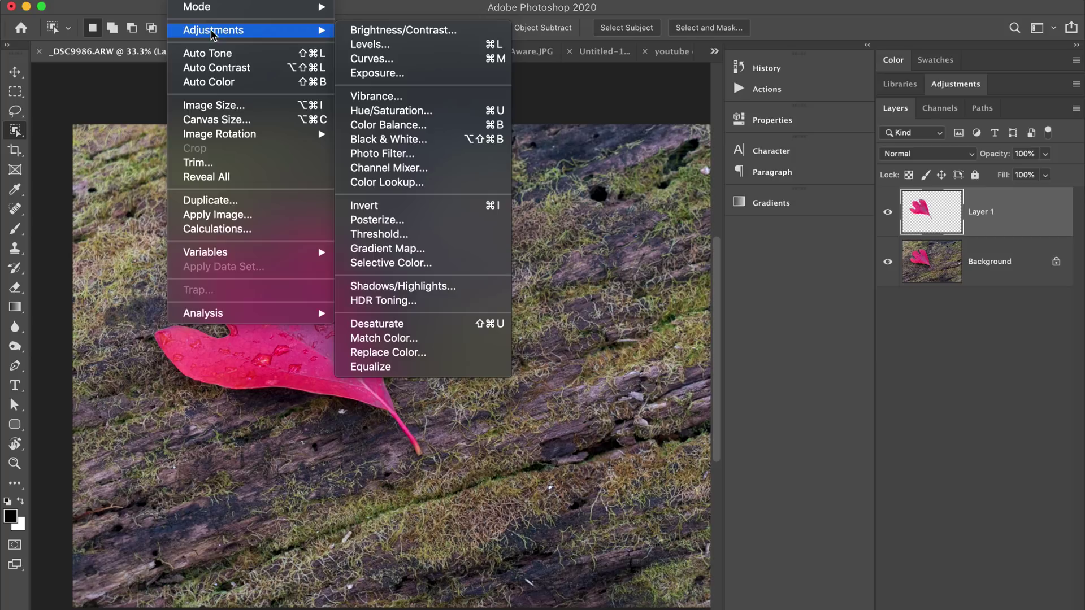
pyautogui.click(396, 111)
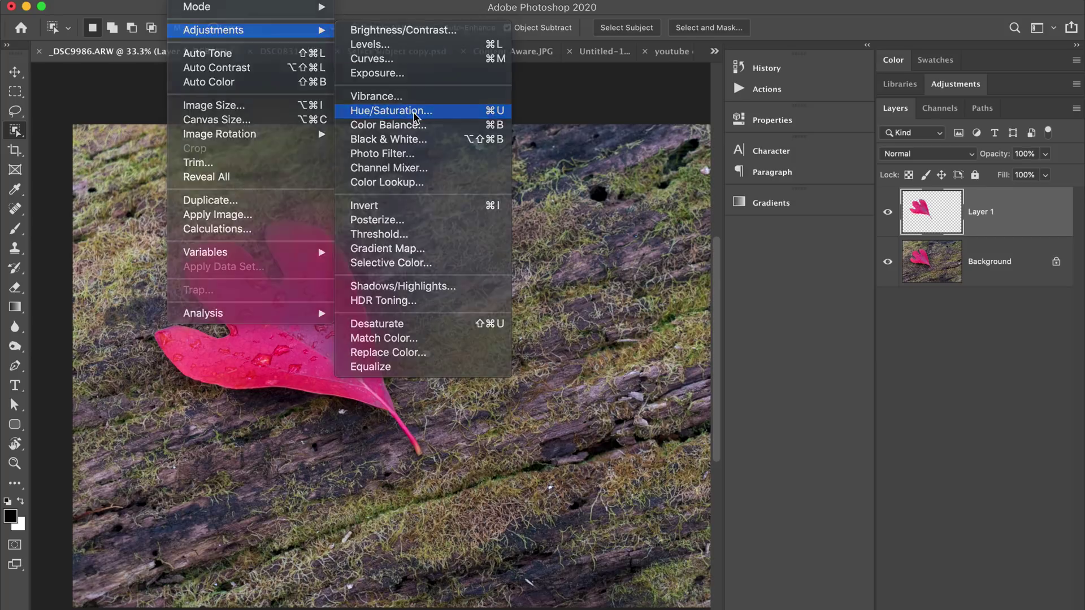
pyautogui.moveTo(857, 268)
pyautogui.mouseDown()
pyautogui.moveTo(950, 264)
pyautogui.moveTo(856, 268)
pyautogui.mouseUp()
pyautogui.moveTo(853, 228); pyautogui.dragTo(852, 269)
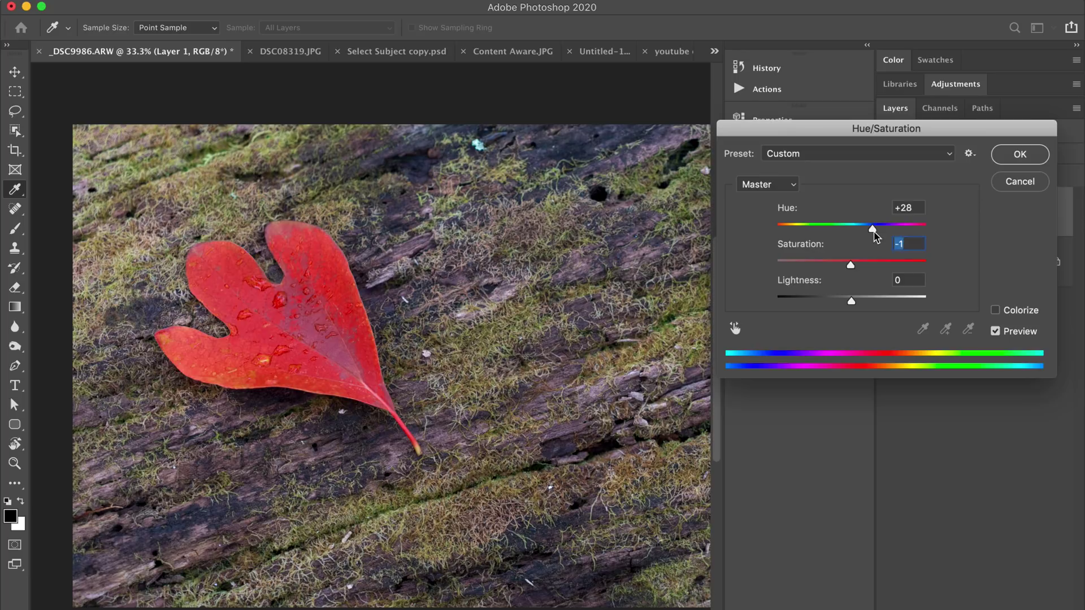
pyautogui.moveTo(874, 233); pyautogui.dragTo(862, 232)
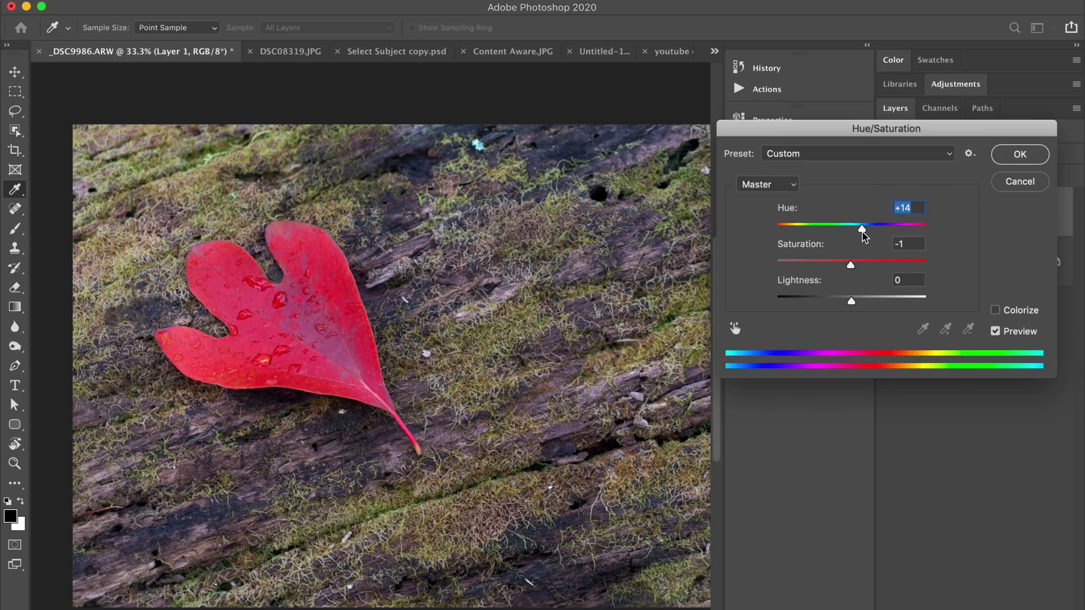
pyautogui.moveTo(855, 304); pyautogui.dragTo(849, 304)
pyautogui.click(1008, 161)
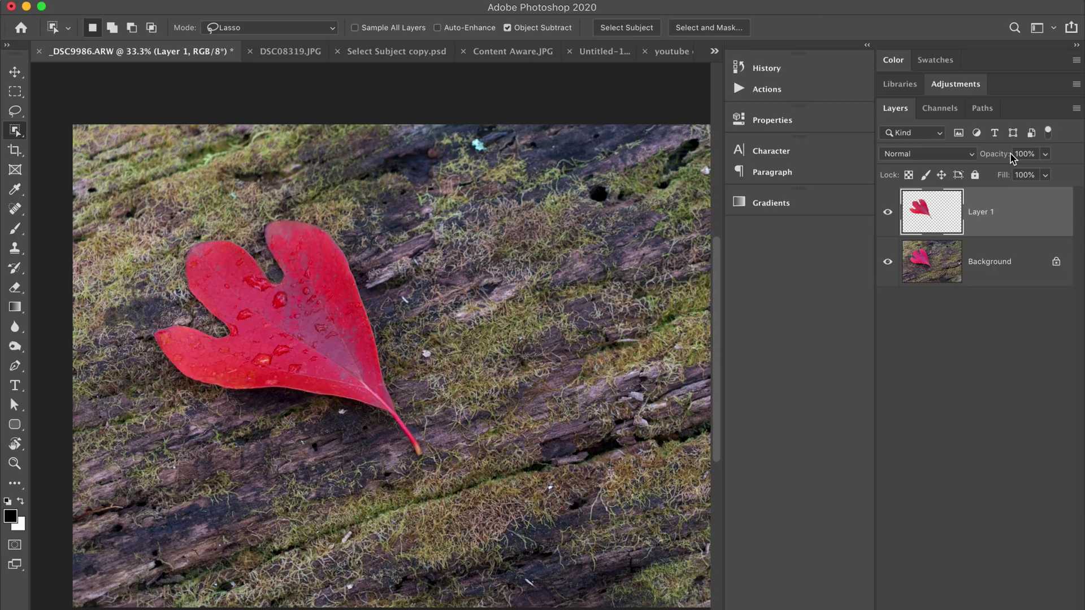
pyautogui.click(405, 52)
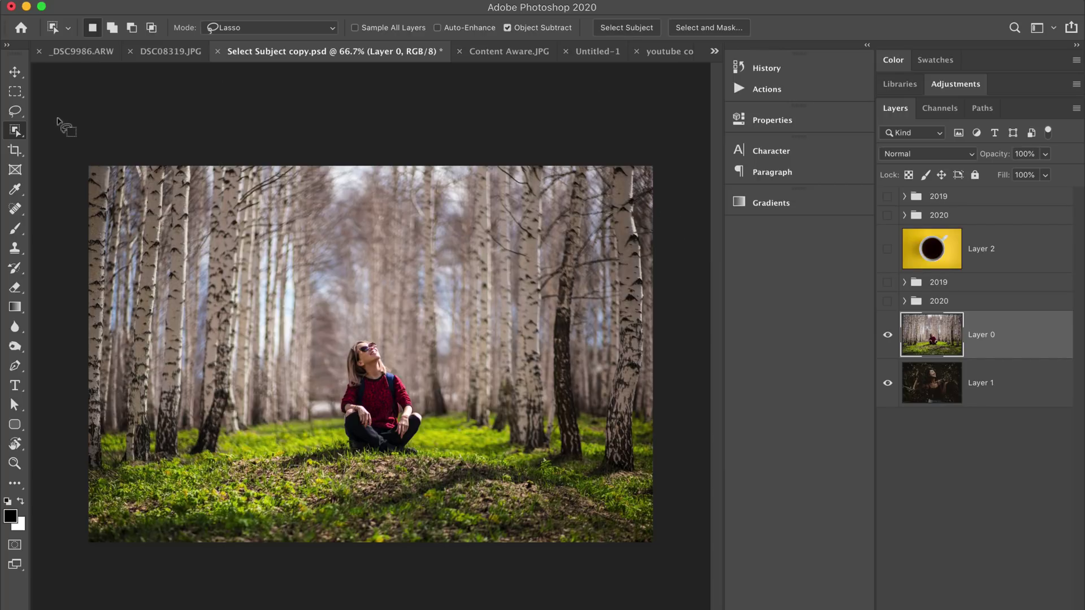
pyautogui.click(17, 113)
pyautogui.click(15, 130)
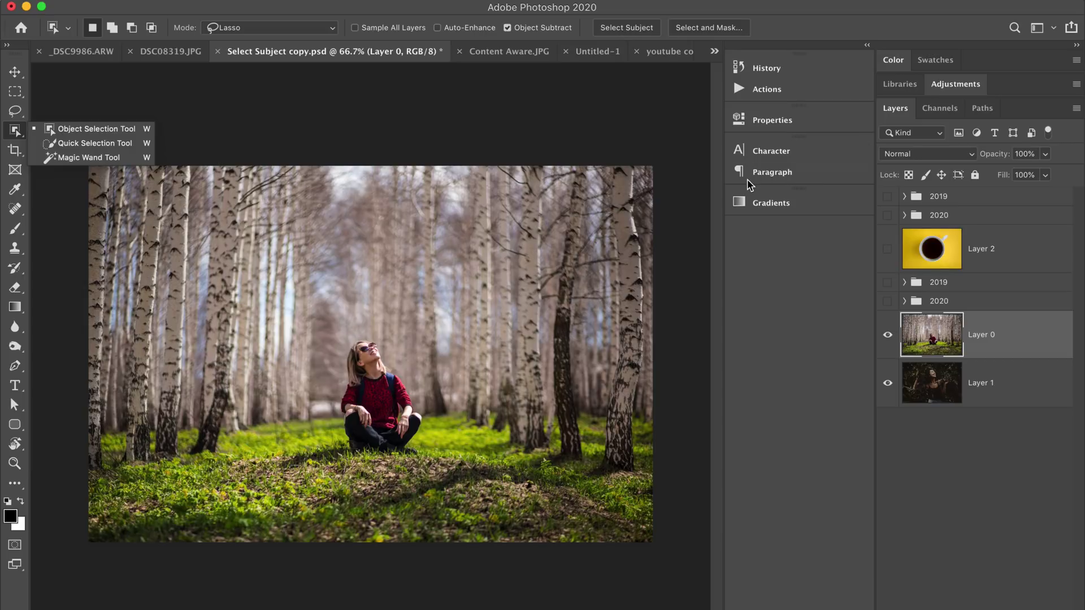
pyautogui.click(939, 346)
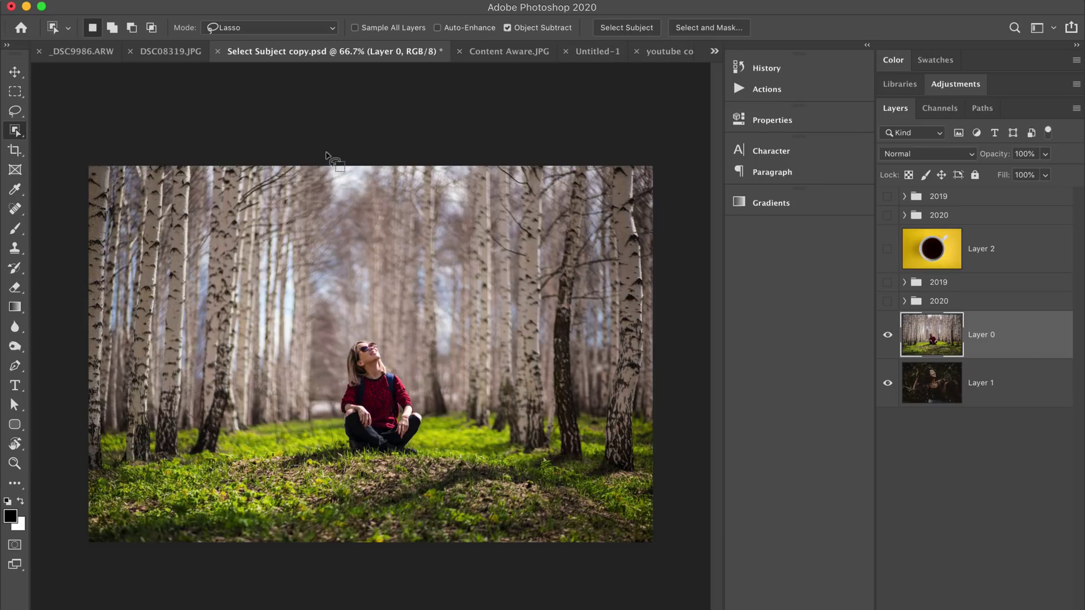
# Step: Open the Properties panel and use Select Subject to select the seated woman
pyautogui.click(455, 1)
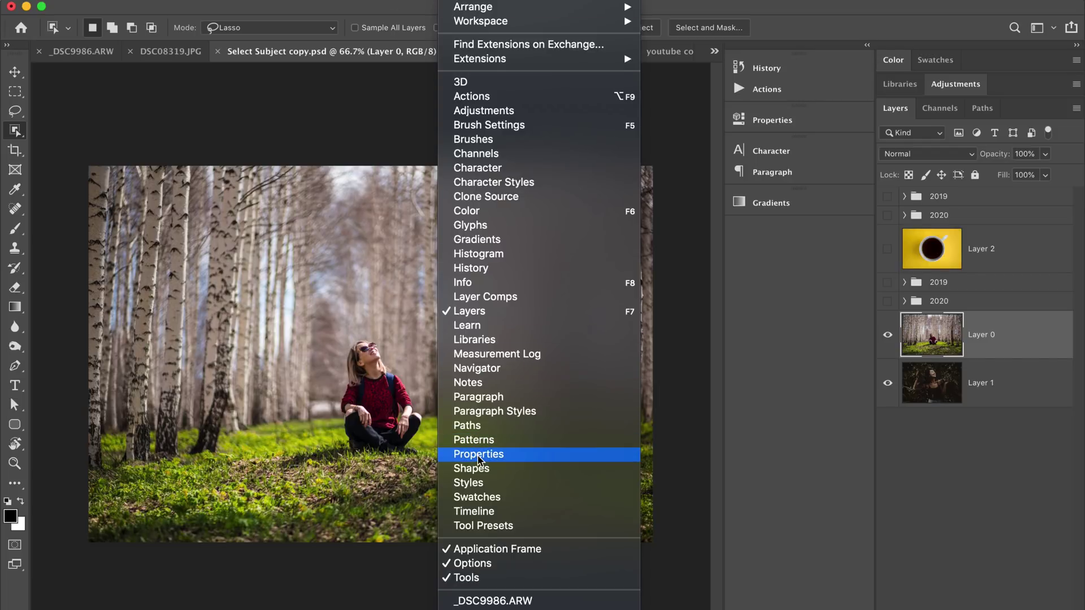
pyautogui.click(764, 264)
pyautogui.click(769, 121)
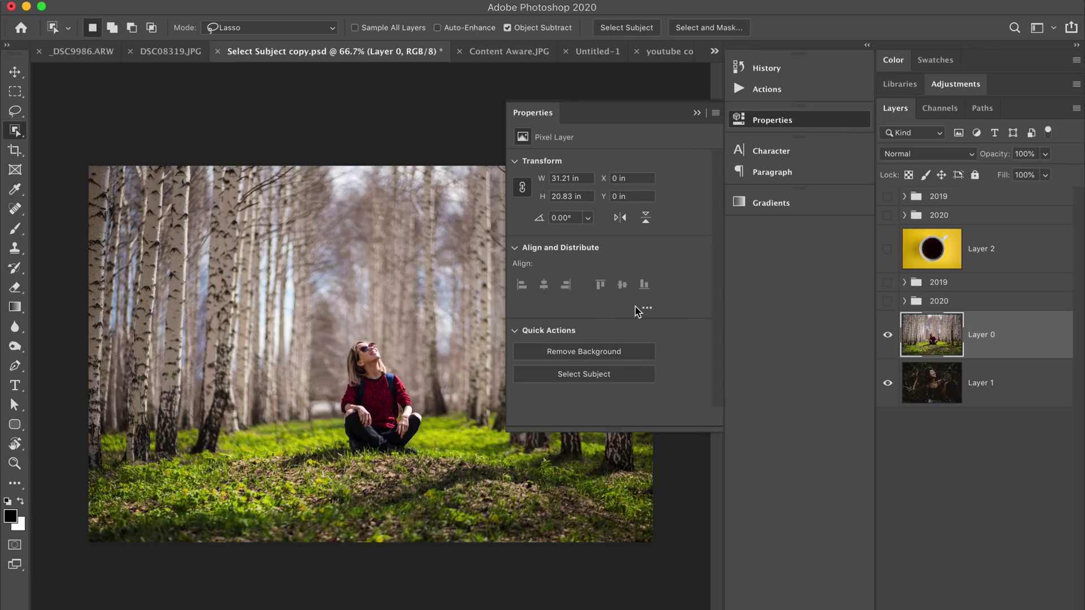
pyautogui.click(586, 375)
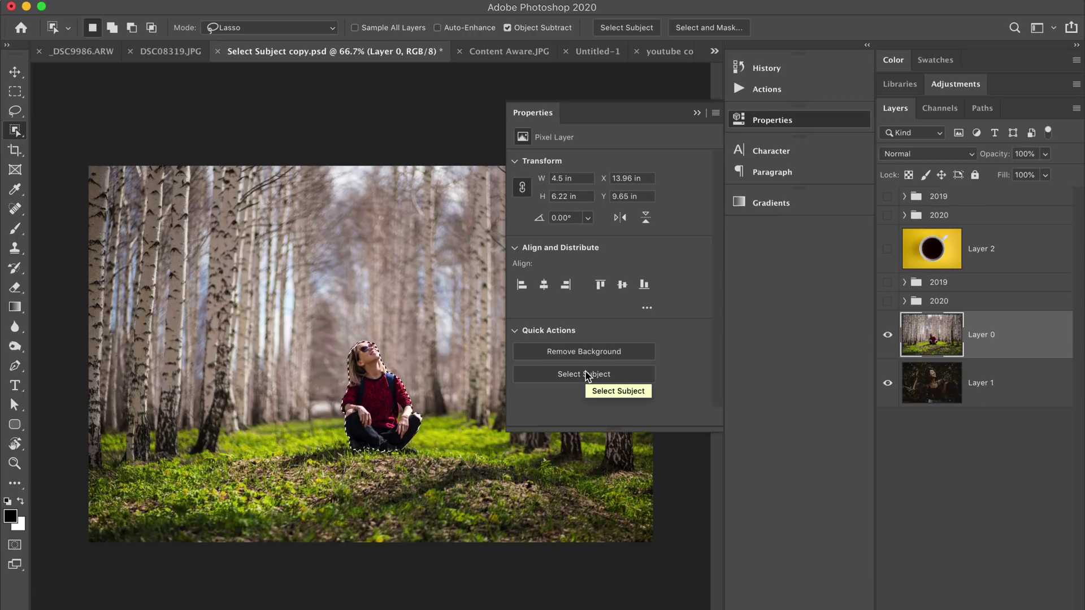
# Step: Collapse the Properties panel, zoom around the woman, and clear her selection
pyautogui.click(697, 113)
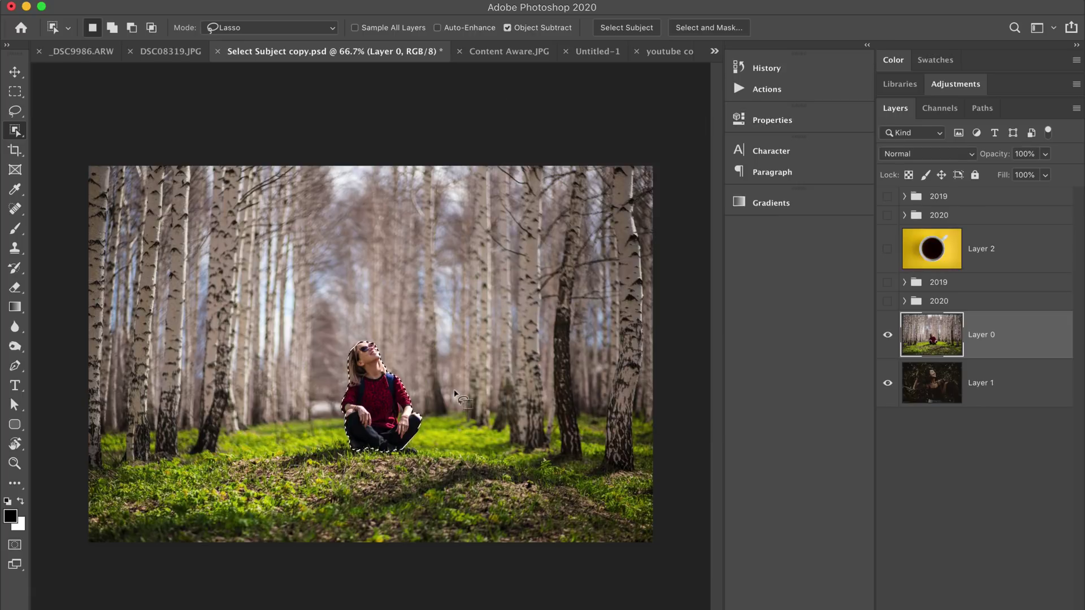
pyautogui.press('super+plus')
pyautogui.press('super+plus')
pyautogui.press('super+plus')
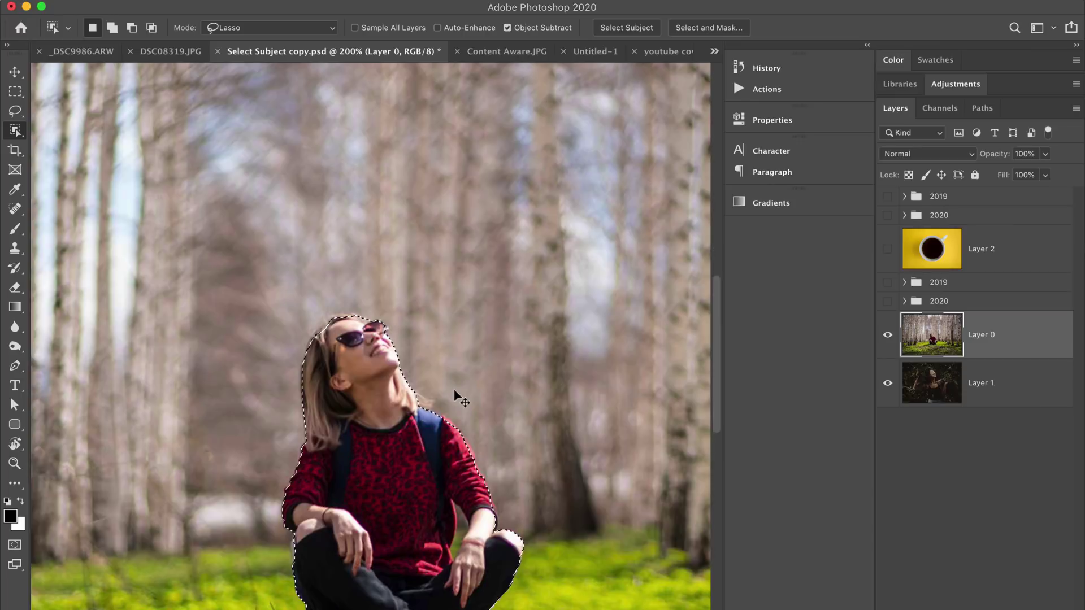
pyautogui.scroll(-5, 455, 394)
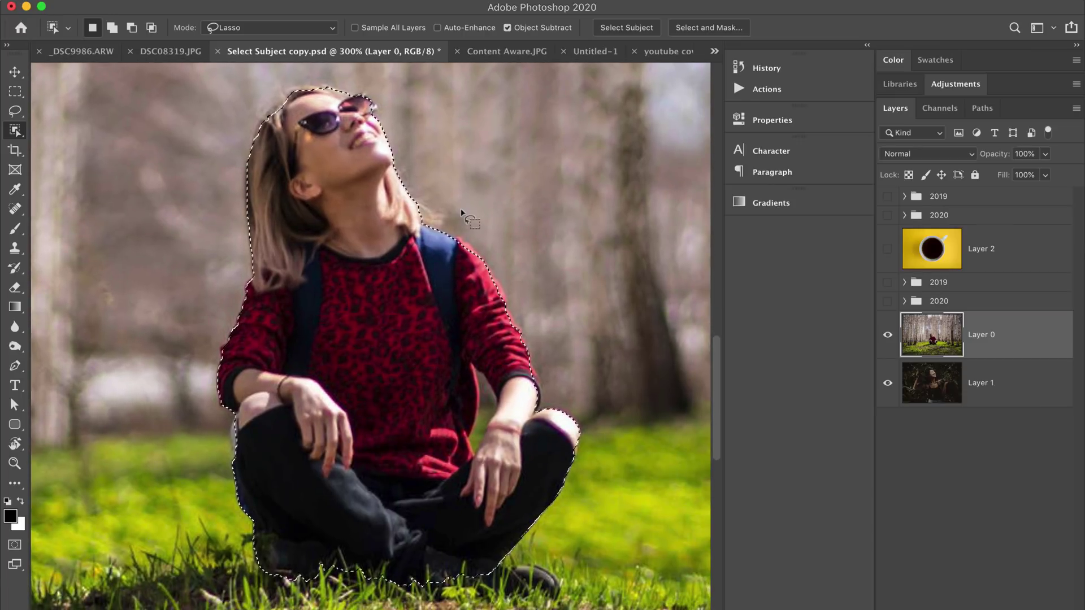
pyautogui.press('super+minus')
pyautogui.press('super+plus')
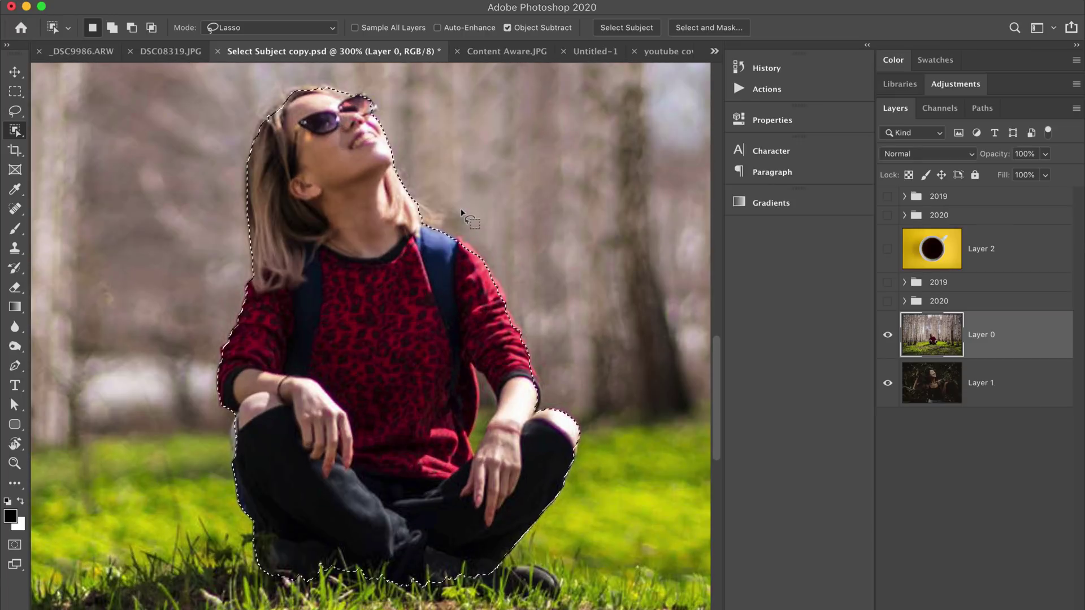
pyautogui.press('super+d')
pyautogui.press('super+minus')
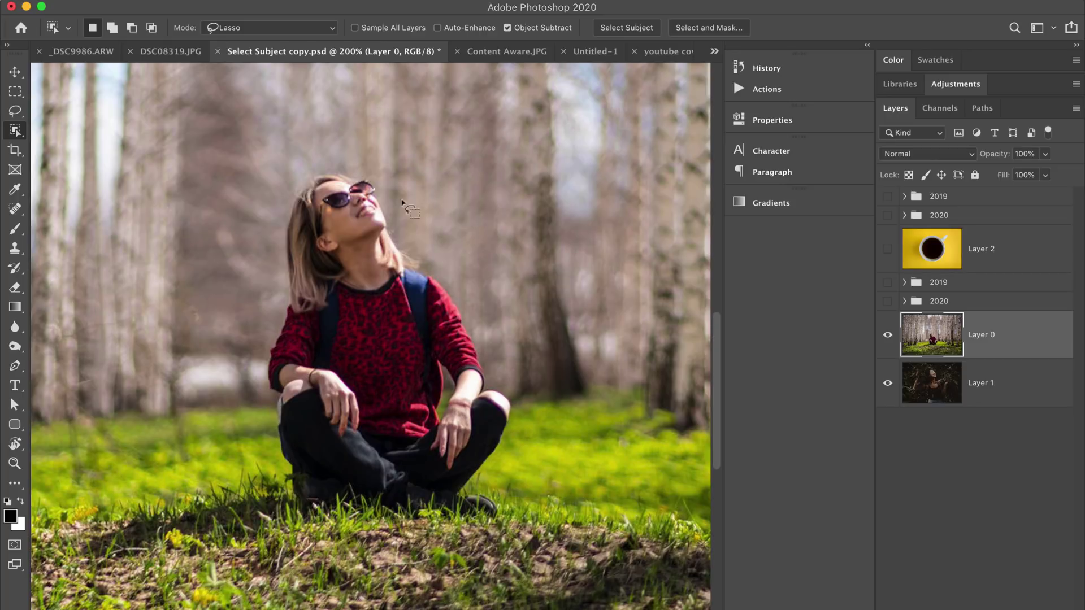
# Step: Try a freehand Object Selection on the woman, dismiss the no-object alert, and choose Rectangle mode
pyautogui.moveTo(16, 137)
pyautogui.mouseDown()
pyautogui.moveTo(85, 148)
pyautogui.moveTo(99, 129)
pyautogui.mouseUp()
pyautogui.moveTo(256, 144); pyautogui.dragTo(398, 310)
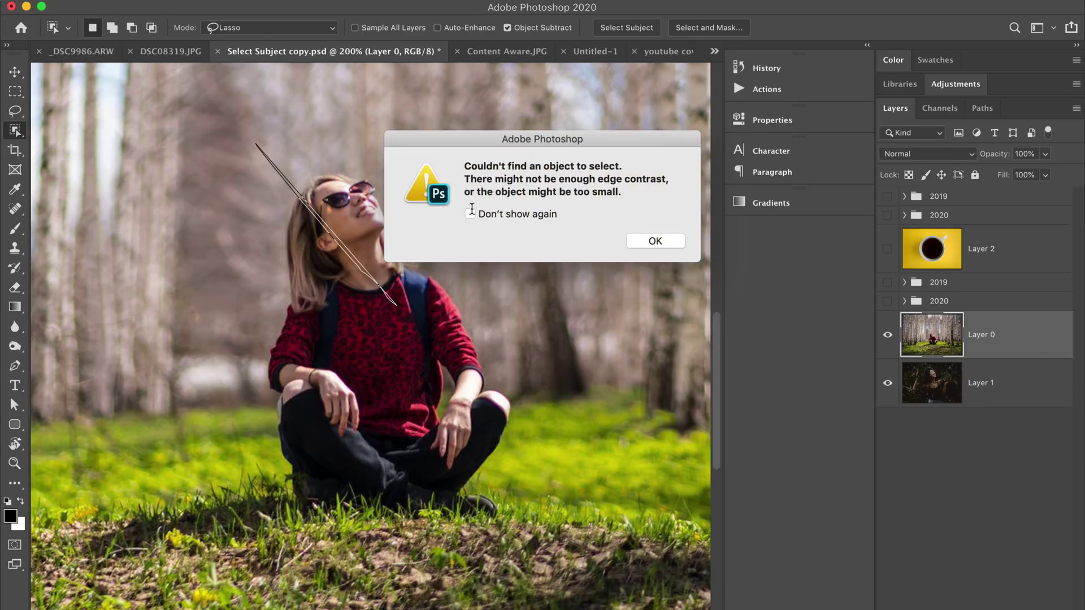
pyautogui.click(643, 242)
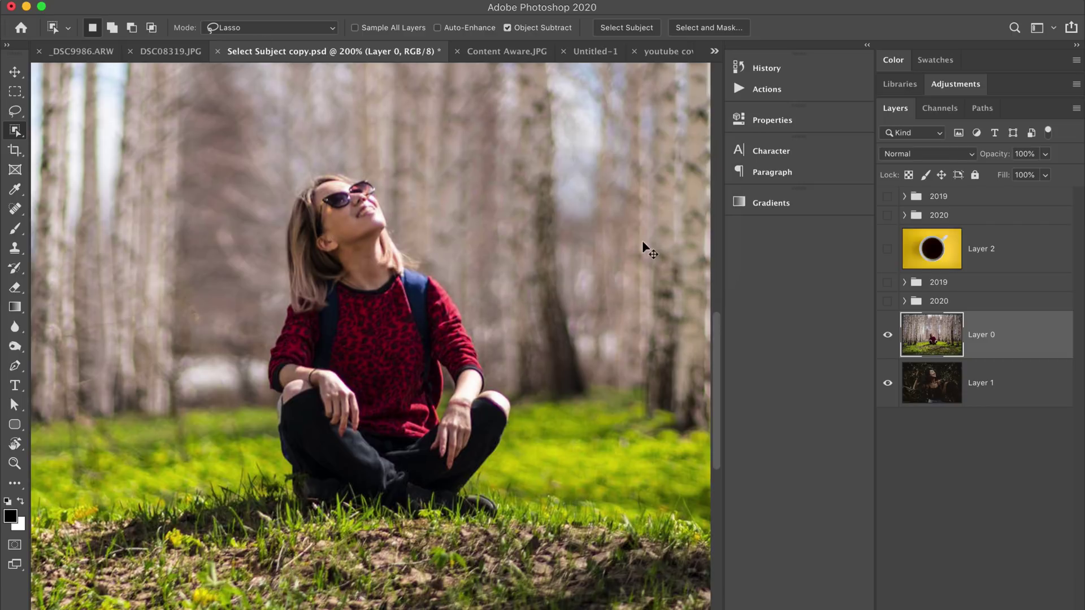
pyautogui.click(293, 28)
pyautogui.click(293, 15)
pyautogui.click(263, 29)
pyautogui.click(264, 39)
pyautogui.moveTo(351, 152)
pyautogui.mouseDown()
pyautogui.moveTo(243, 248)
pyautogui.moveTo(268, 502)
pyautogui.moveTo(288, 522)
pyautogui.moveTo(431, 549)
pyautogui.moveTo(533, 517)
pyautogui.moveTo(520, 458)
pyautogui.moveTo(535, 388)
pyautogui.moveTo(438, 230)
pyautogui.moveTo(363, 164)
pyautogui.mouseUp()
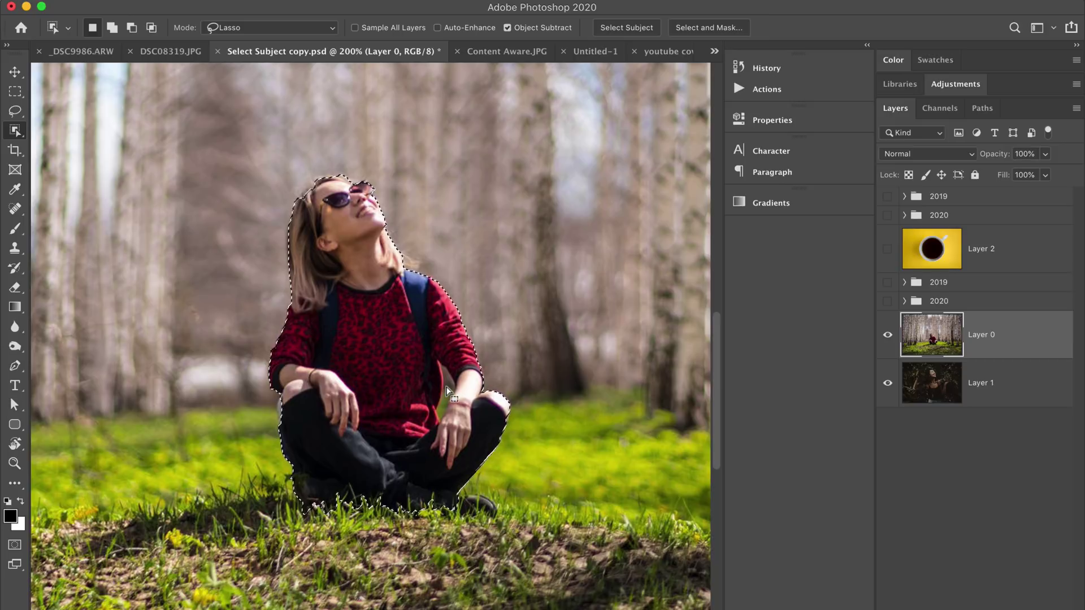
pyautogui.press('alt')
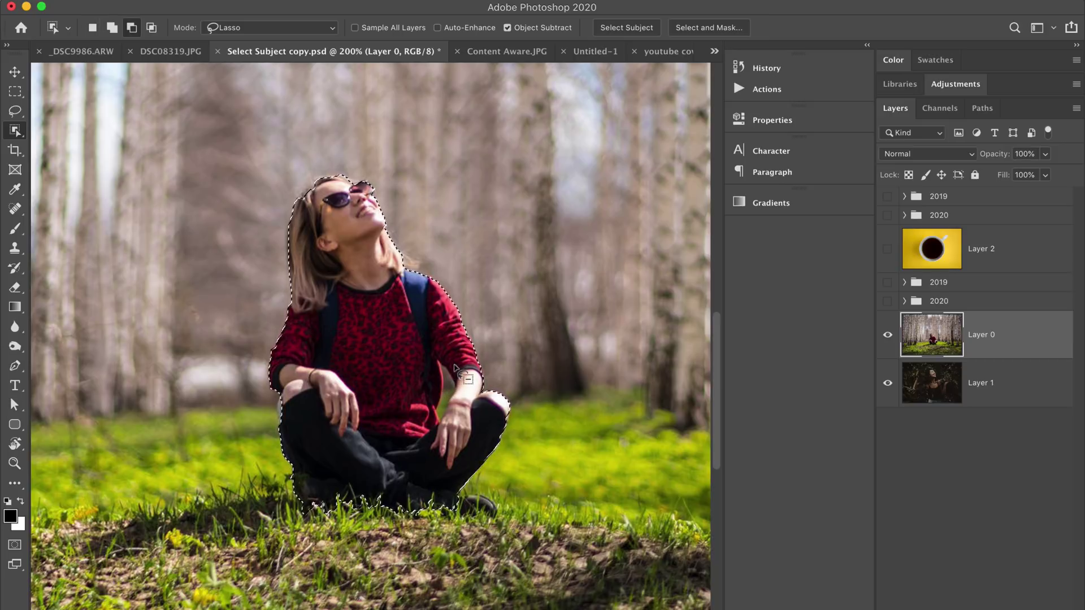
pyautogui.moveTo(454, 363)
pyautogui.mouseDown()
pyautogui.moveTo(434, 395)
pyautogui.moveTo(432, 427)
pyautogui.moveTo(443, 431)
pyautogui.moveTo(469, 387)
pyautogui.moveTo(455, 366)
pyautogui.mouseUp()
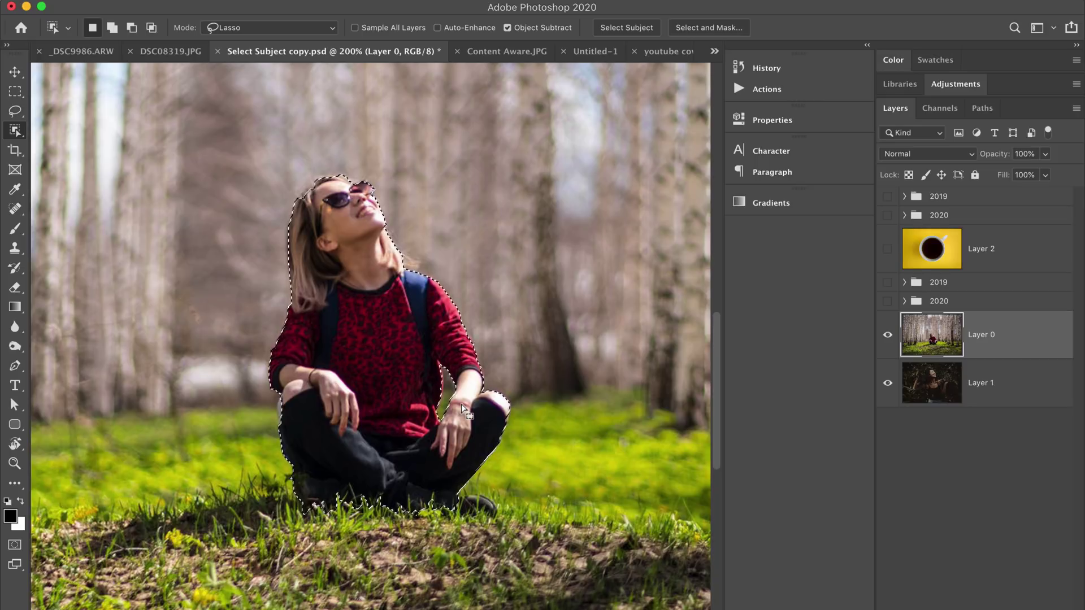
pyautogui.press('super+d')
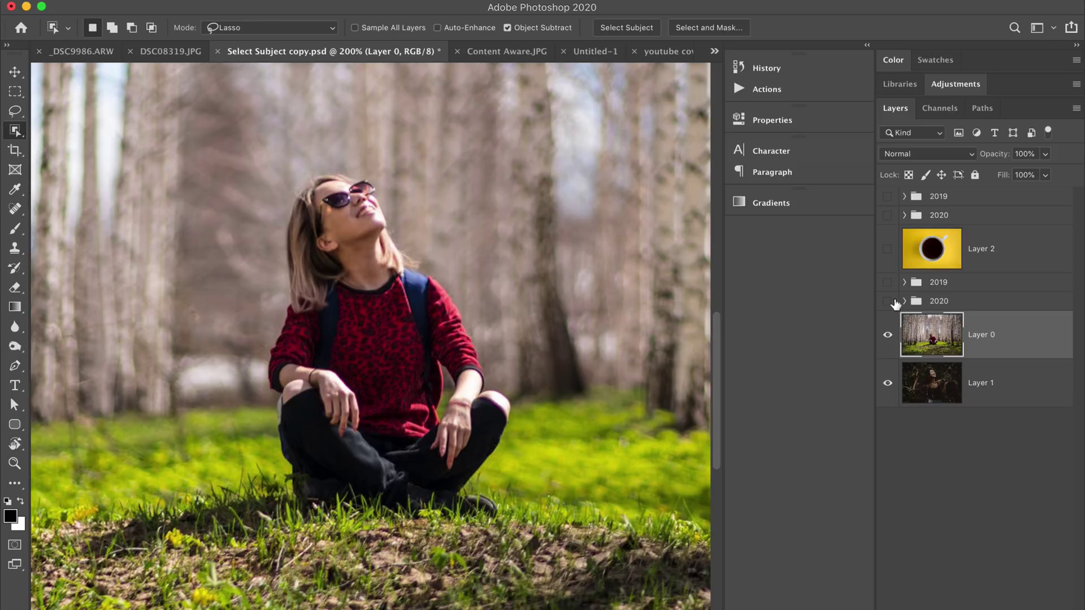
# Step: Show the 2019 group, hide Layer 0's forest photo, and zoom in on the cut-out woman
pyautogui.click(887, 283)
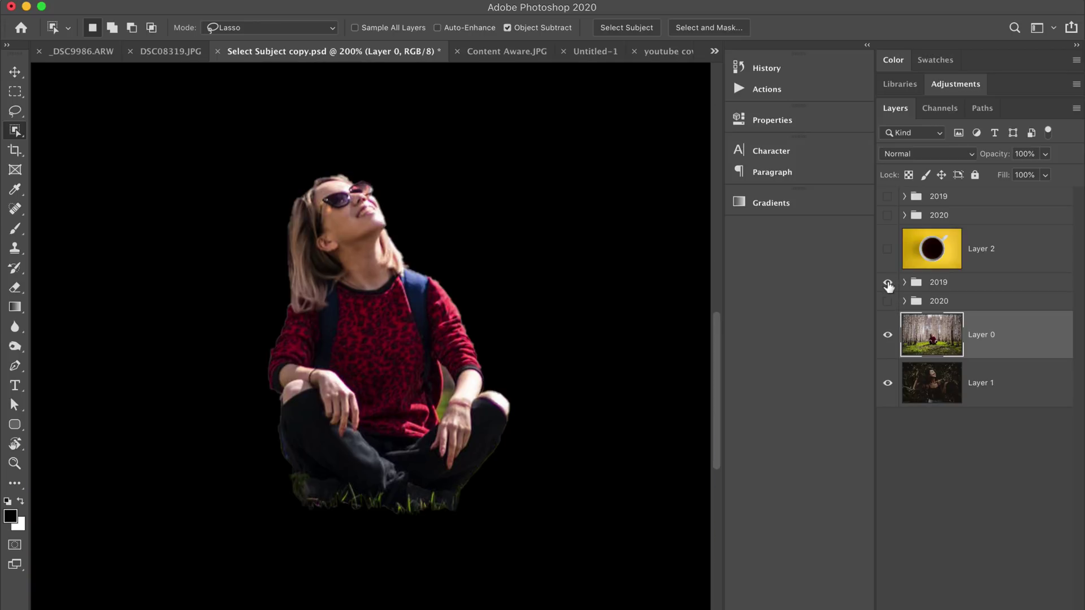
pyautogui.click(888, 335)
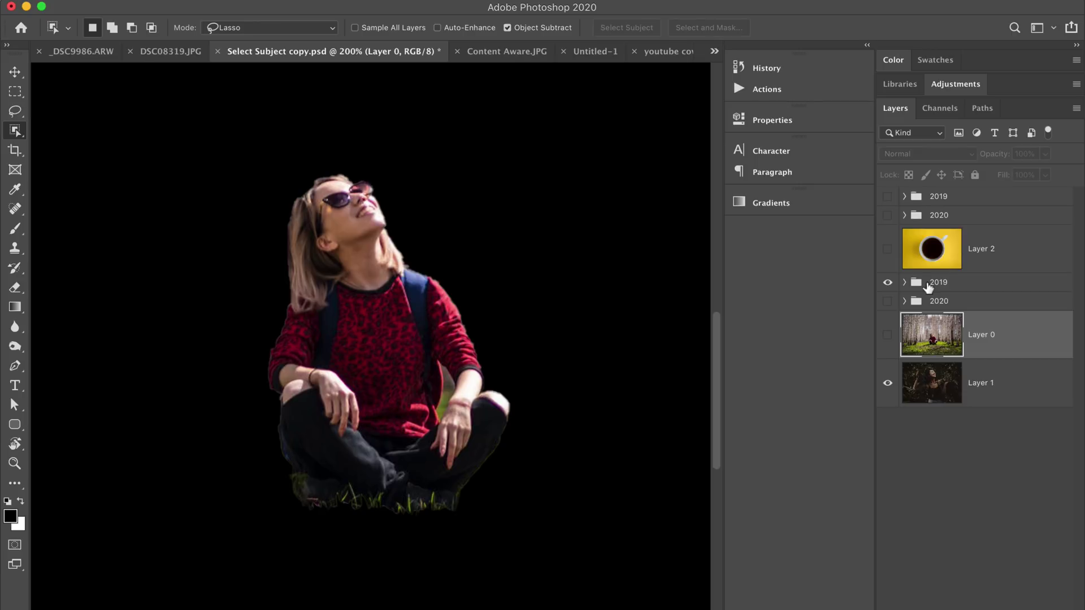
pyautogui.press('super+plus')
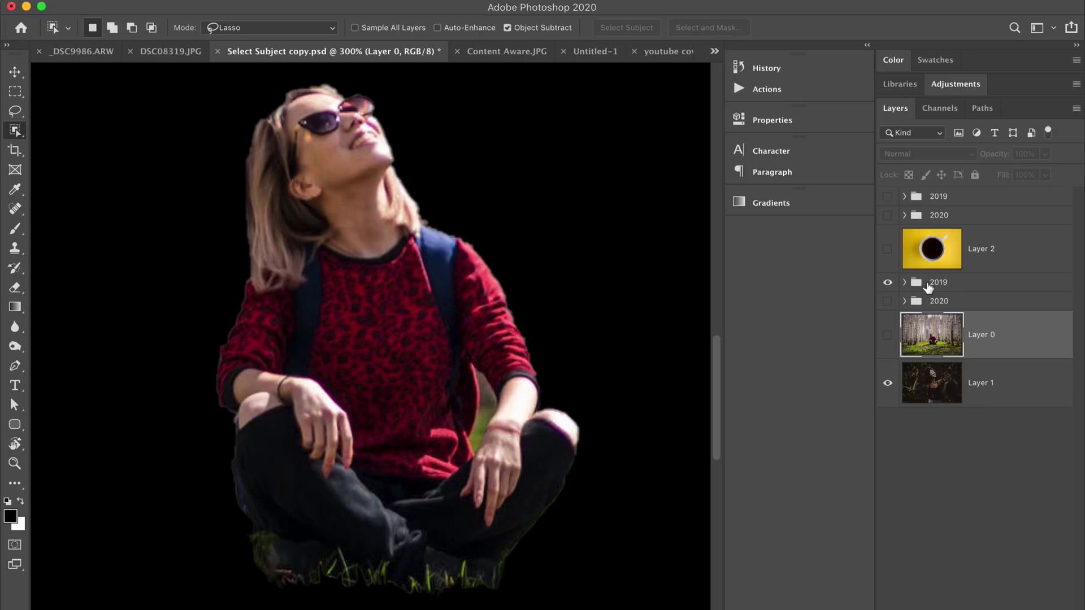
pyautogui.press('super+plus')
pyautogui.moveTo(528, 412)
pyautogui.mouseDown()
pyautogui.moveTo(516, 325)
pyautogui.moveTo(492, 271)
pyautogui.moveTo(515, 399)
pyautogui.mouseUp()
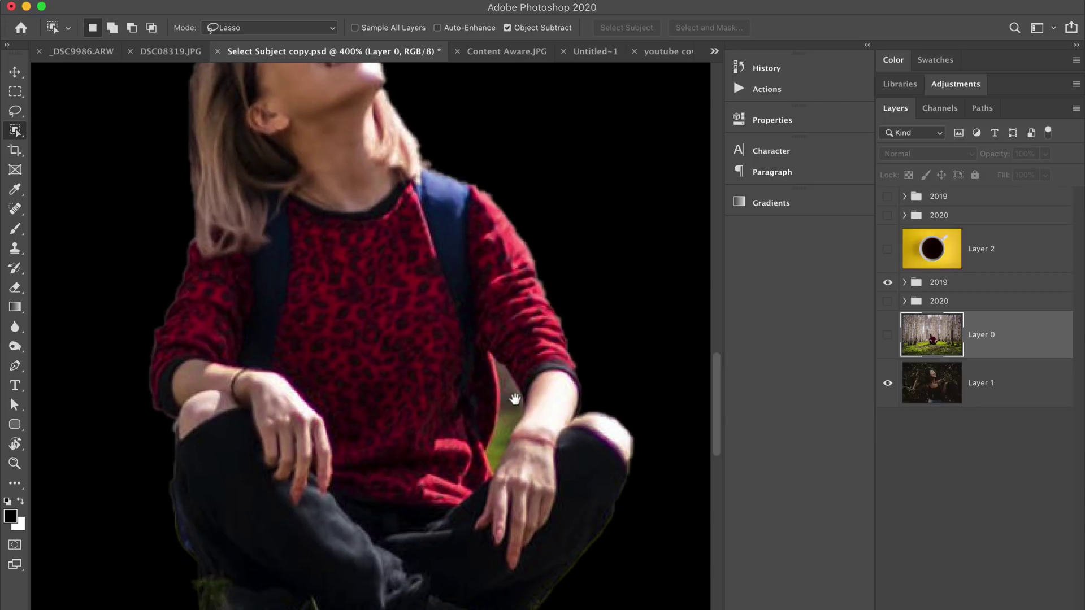
# Step: Turn on the lower 2020 group and toggle the 2019 group to compare edges, leaving it hidden
pyautogui.click(887, 301)
pyautogui.click(887, 283)
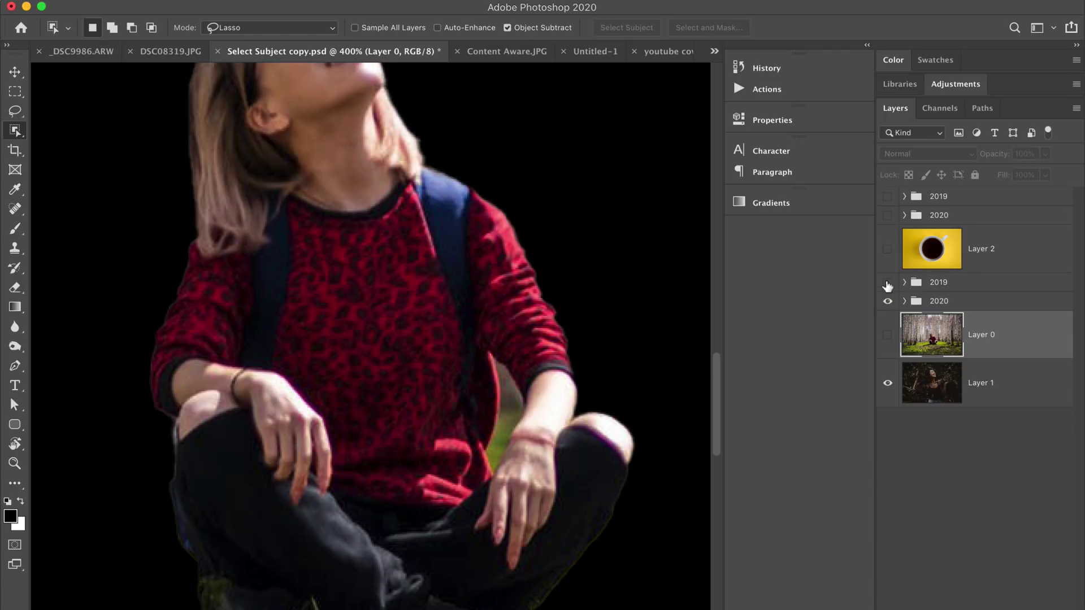
pyautogui.click(887, 284)
pyautogui.click(887, 283)
pyautogui.click(887, 283)
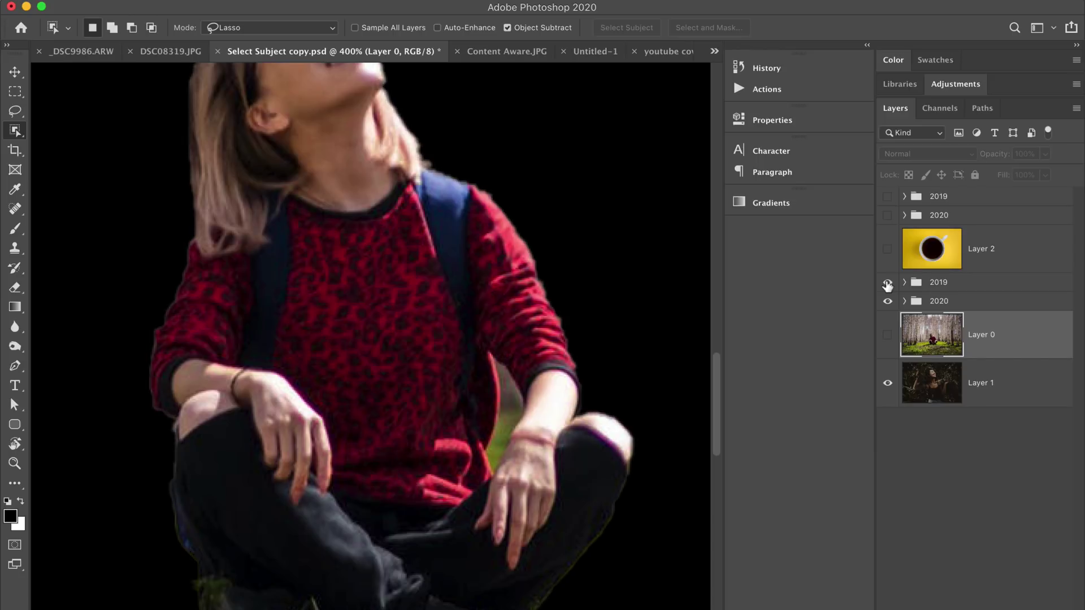
pyautogui.click(887, 283)
pyautogui.click(888, 284)
pyautogui.click(887, 283)
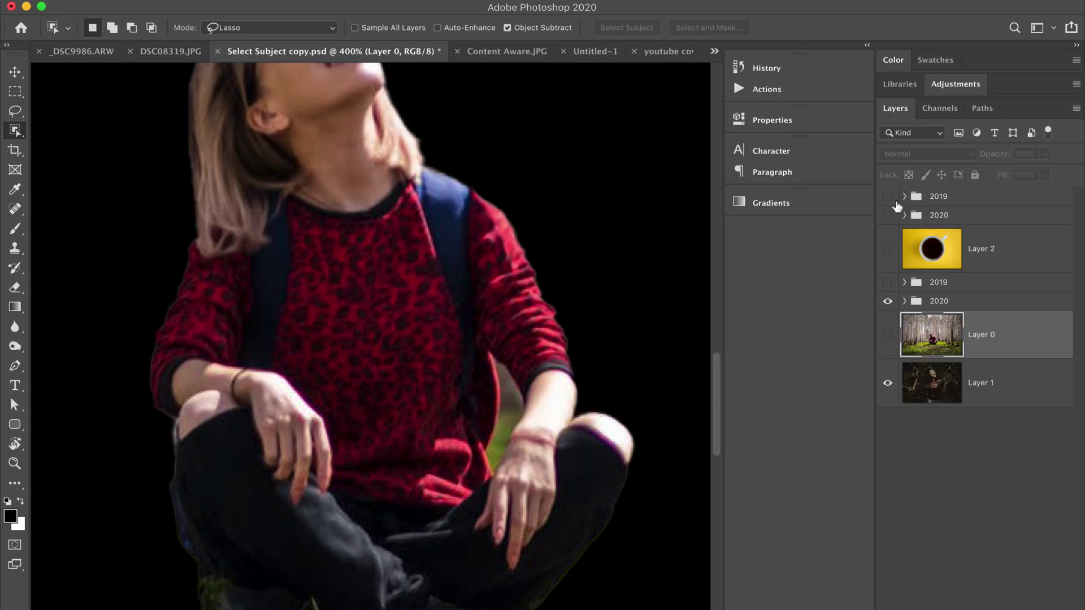
# Step: Show the top 2019 group and Layer 2, then toggle the upper 2020 and 2019 groups over the cup
pyautogui.click(888, 196)
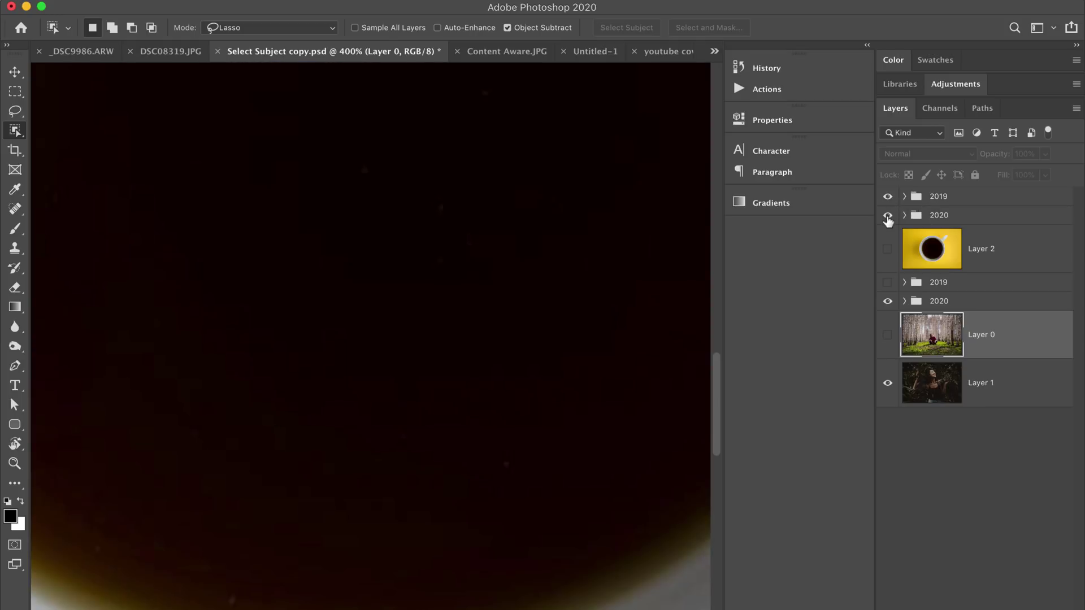
pyautogui.press('super+minus')
pyautogui.press('super+minus')
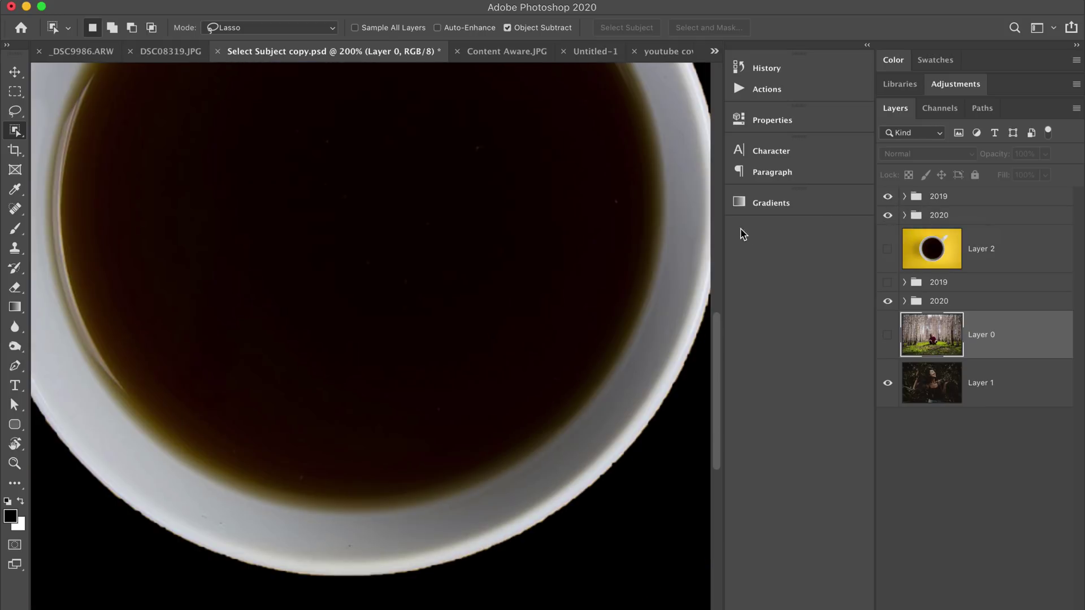
pyautogui.moveTo(629, 250); pyautogui.dragTo(492, 308)
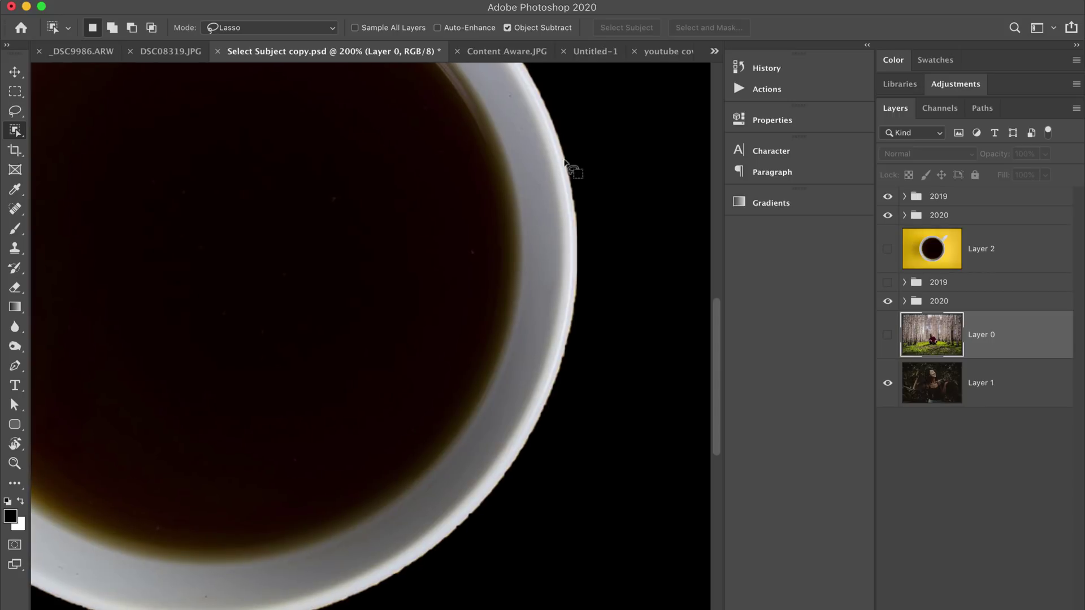
pyautogui.click(888, 249)
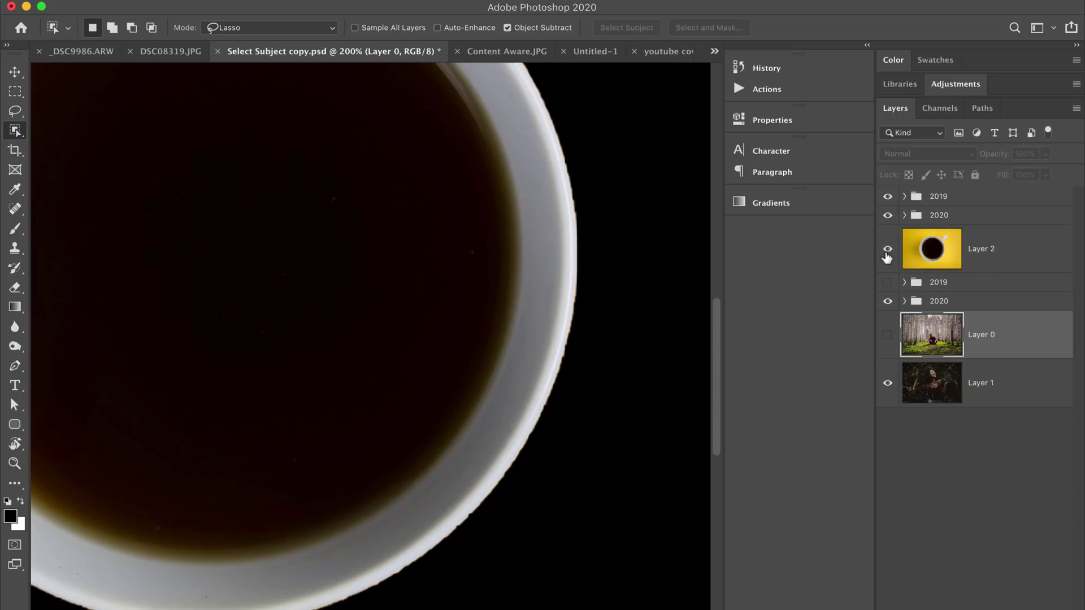
pyautogui.click(887, 215)
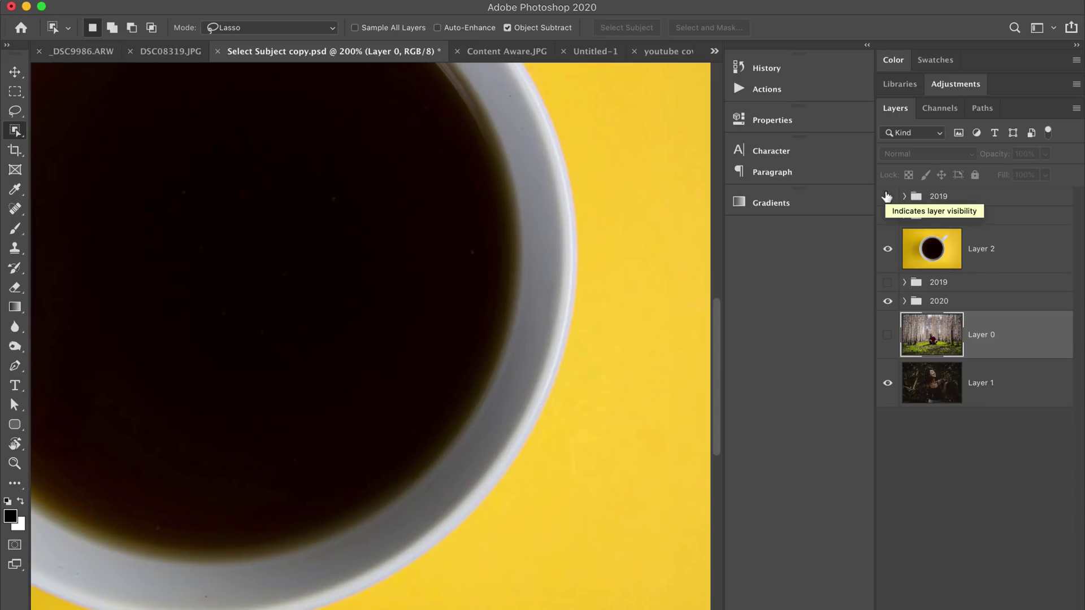
pyautogui.click(888, 196)
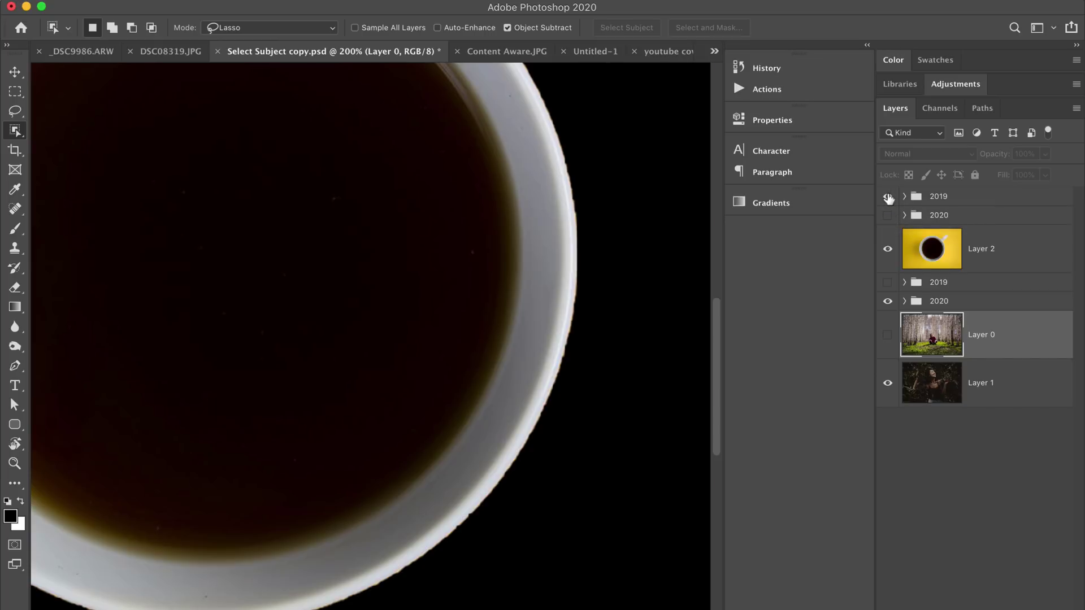
pyautogui.click(888, 215)
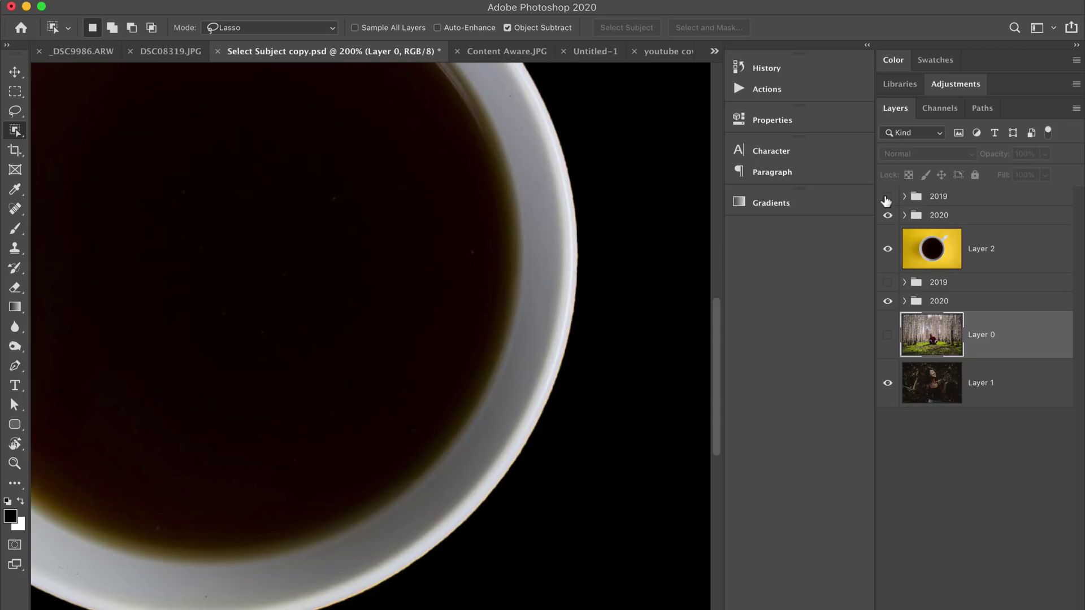
# Step: Zoom in on the cup rim, compare edges by toggling the top 2019 group, then zoom out
pyautogui.press('super+plus')
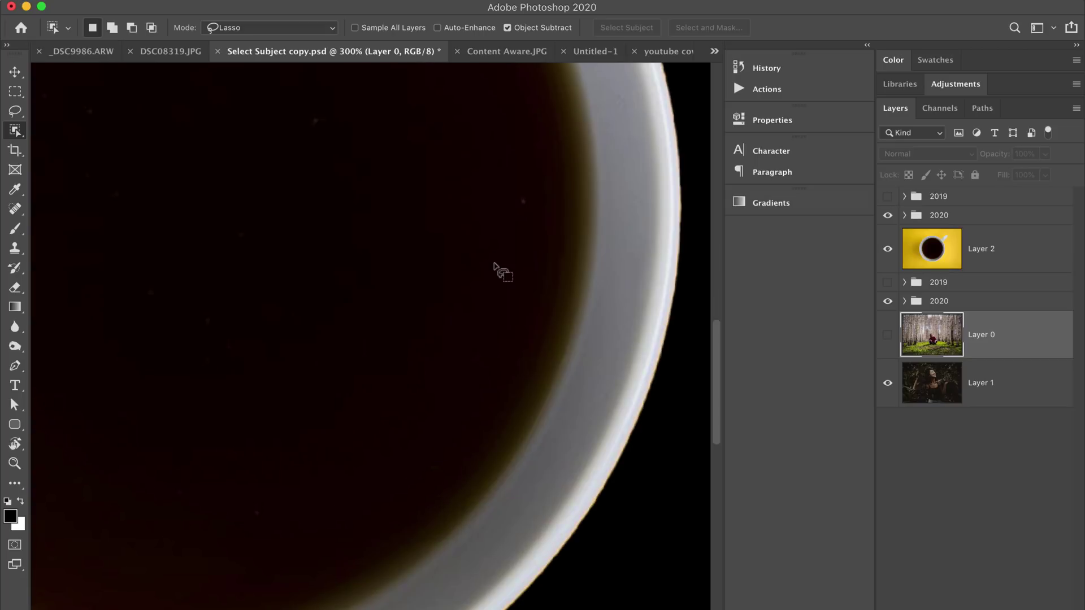
pyautogui.moveTo(498, 269); pyautogui.dragTo(341, 252)
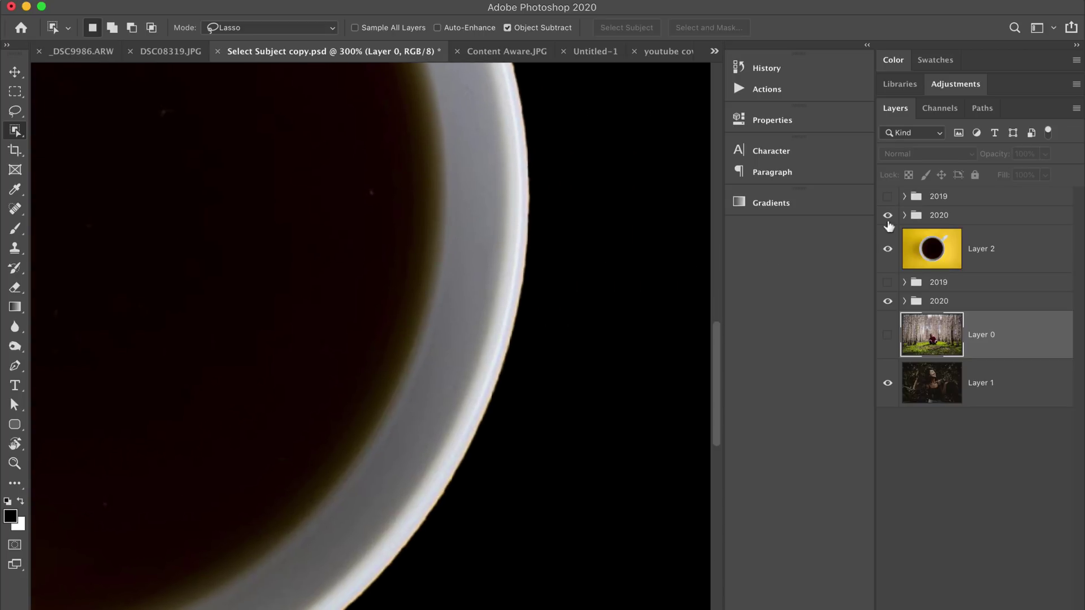
pyautogui.click(887, 197)
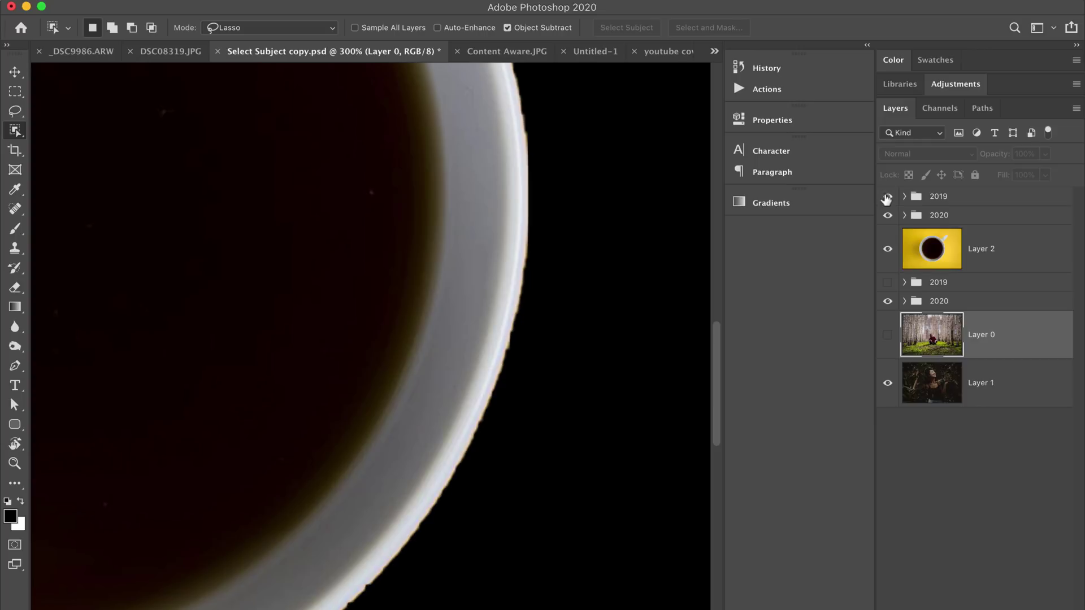
pyautogui.click(885, 198)
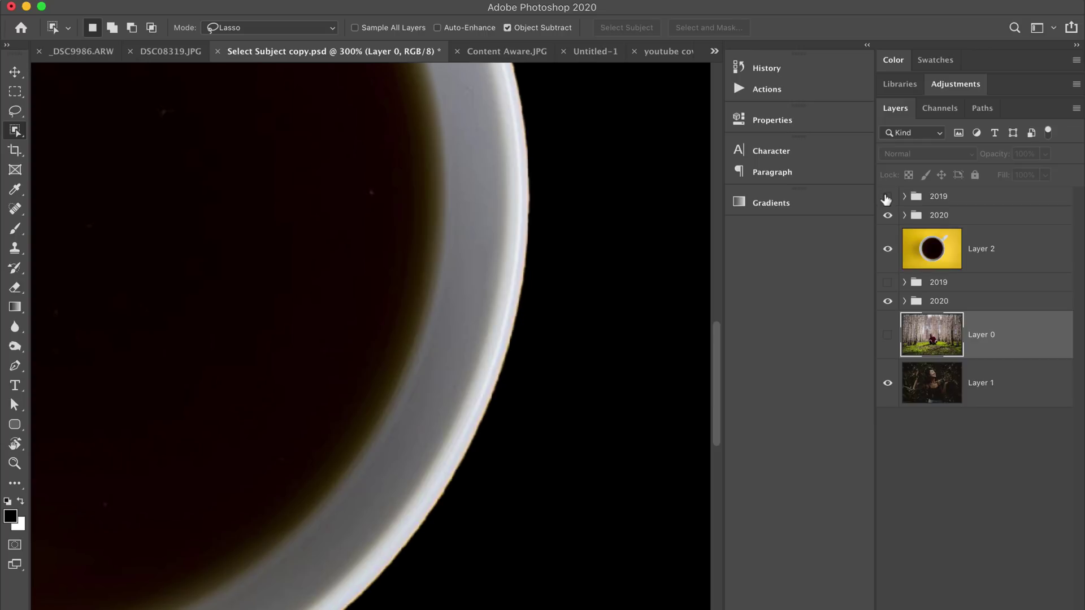
pyautogui.click(886, 198)
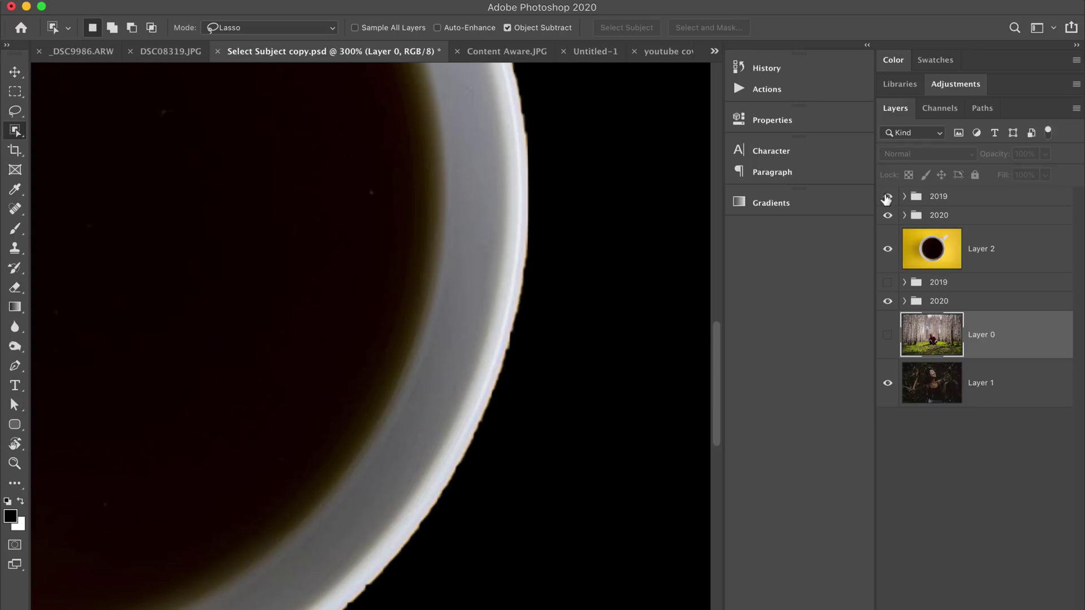
pyautogui.click(886, 198)
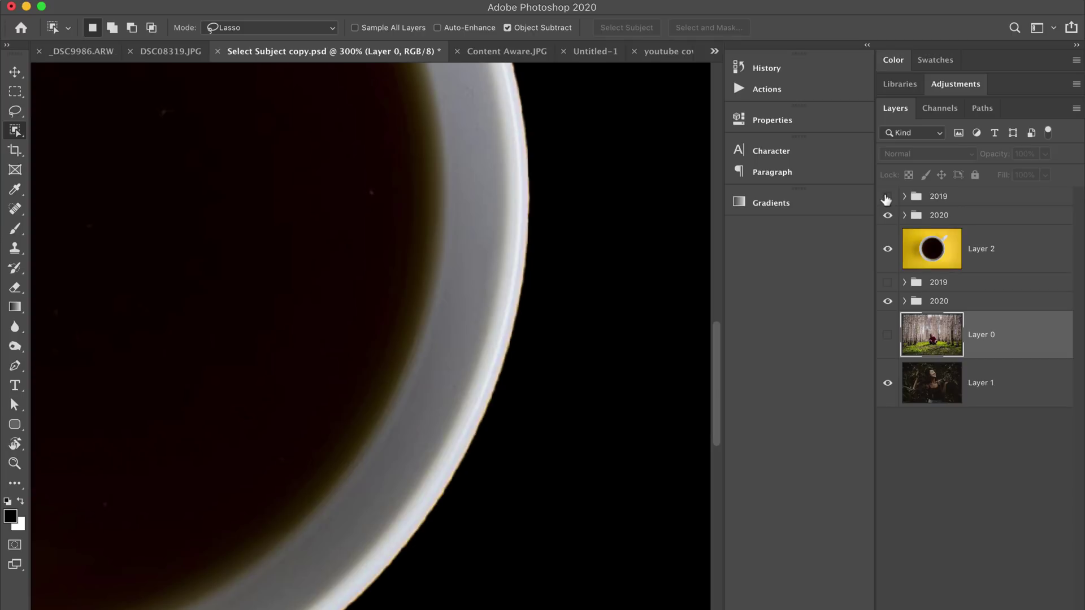
pyautogui.press('super+1')
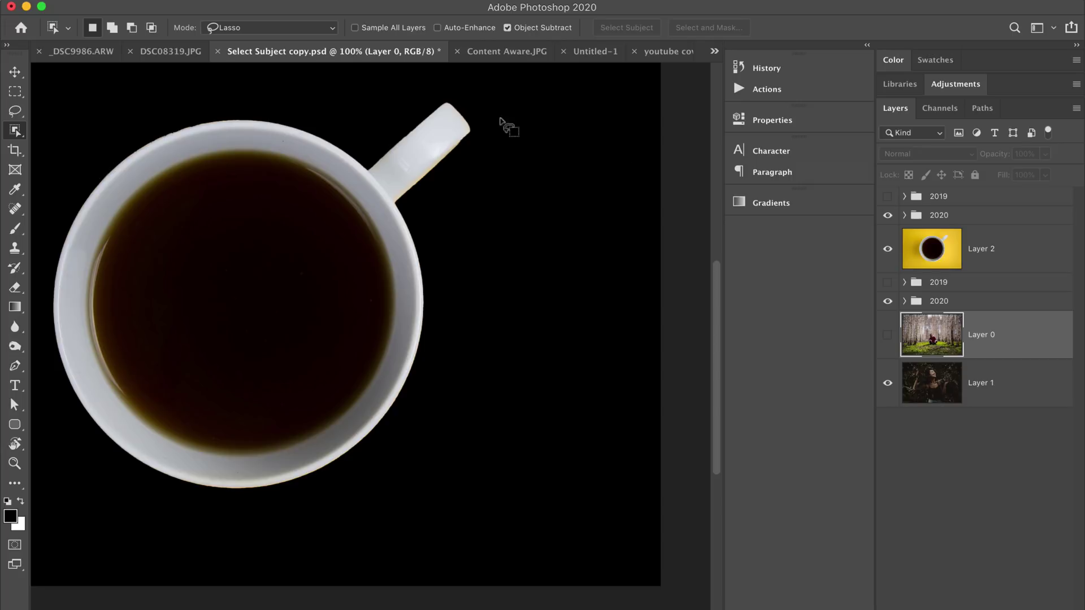
# Step: Switch to the _DSC9986.ARW leaf photo and toggle Layer 1 to compare with the original leaf
pyautogui.click(168, 55)
pyautogui.click(93, 54)
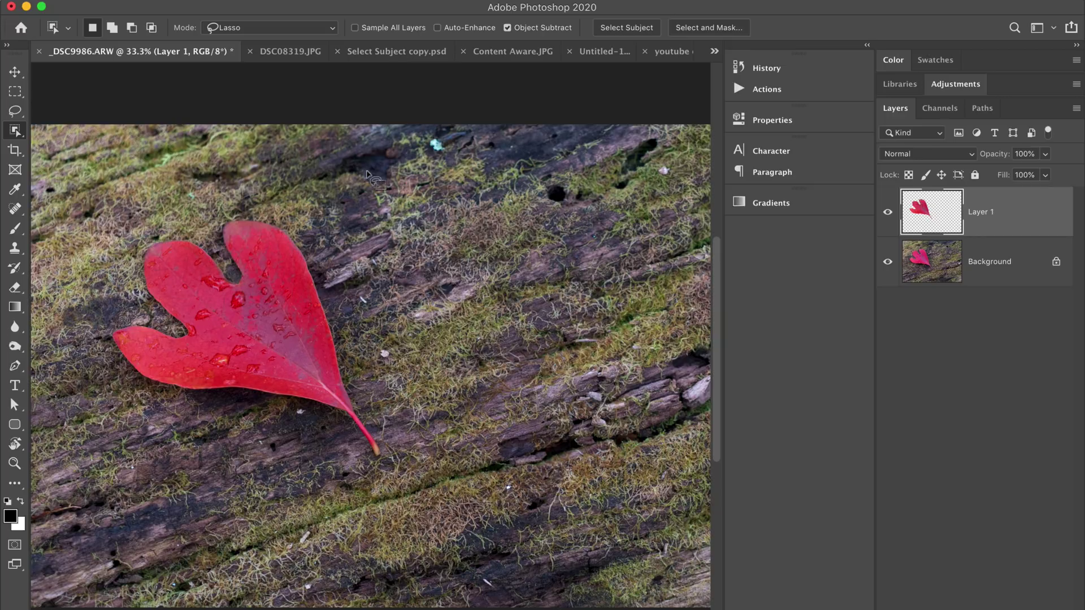
pyautogui.click(889, 214)
pyautogui.click(889, 213)
pyautogui.click(890, 215)
pyautogui.click(890, 215)
# Step: Brighten Layer 1 with Brightness/Contrast, raising Brightness to about 61
pyautogui.click(189, 1)
pyautogui.moveTo(198, 32)
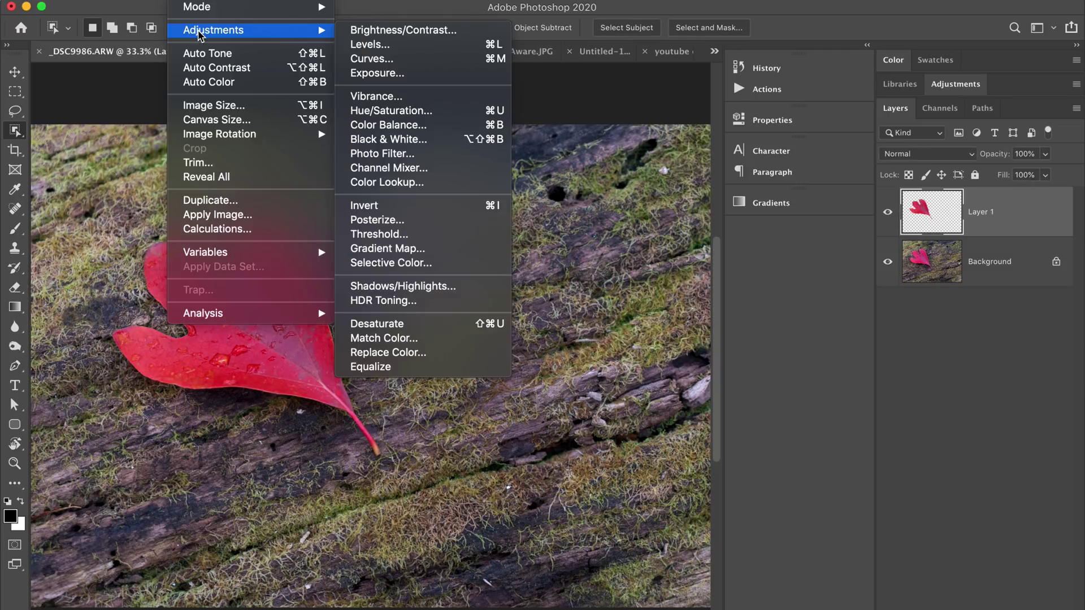
pyautogui.click(416, 36)
pyautogui.moveTo(617, 91); pyautogui.dragTo(647, 97)
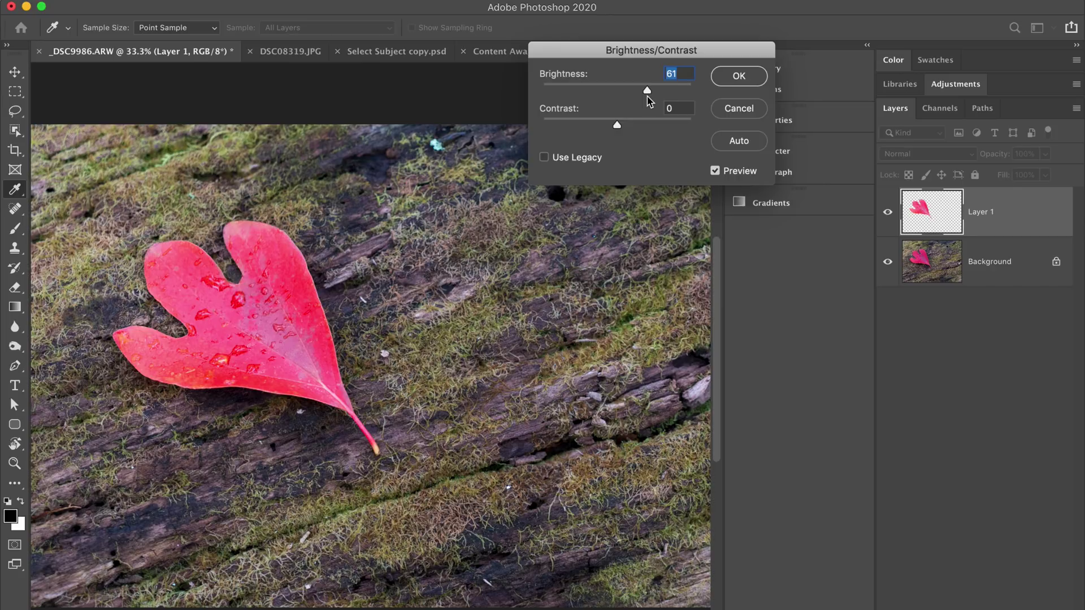
pyautogui.click(735, 76)
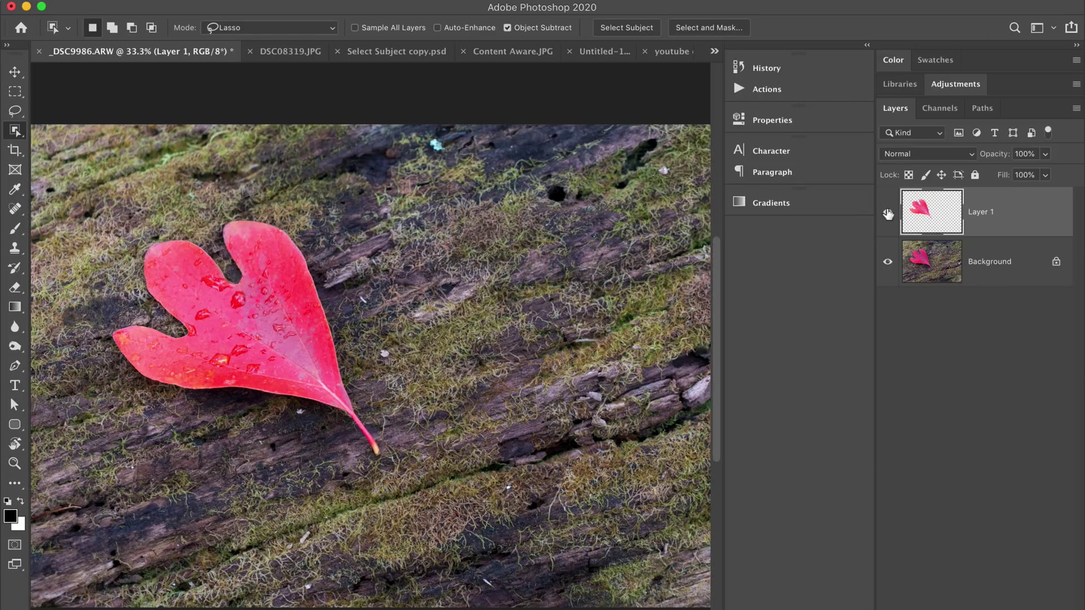
# Step: With the Brush tool, paint black on Layer 1's mask over the leaf's upper lobes and centre
pyautogui.click(888, 212)
pyautogui.click(888, 213)
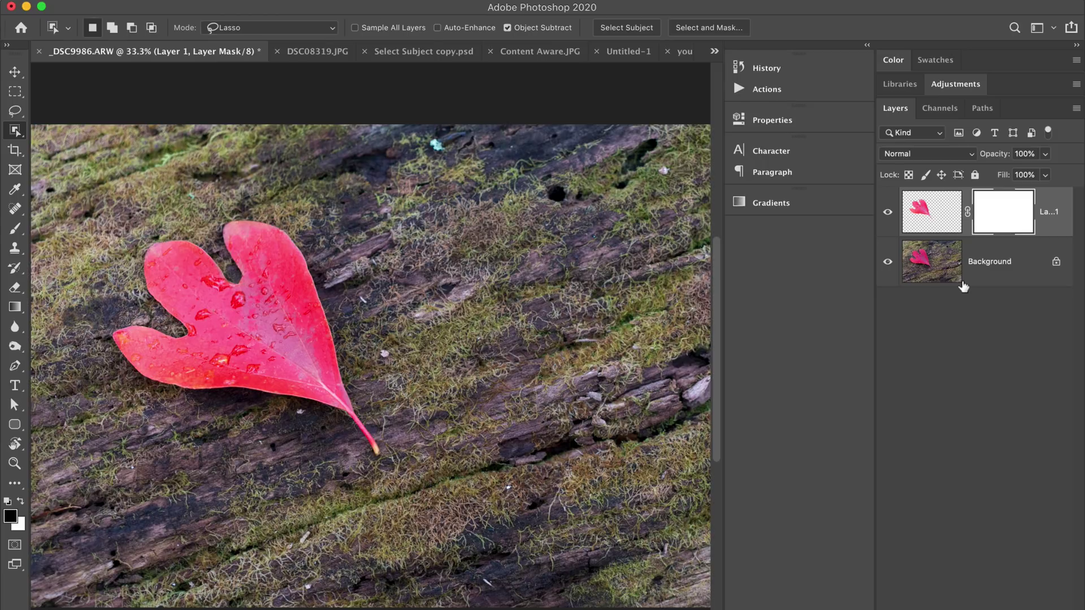
pyautogui.press('b')
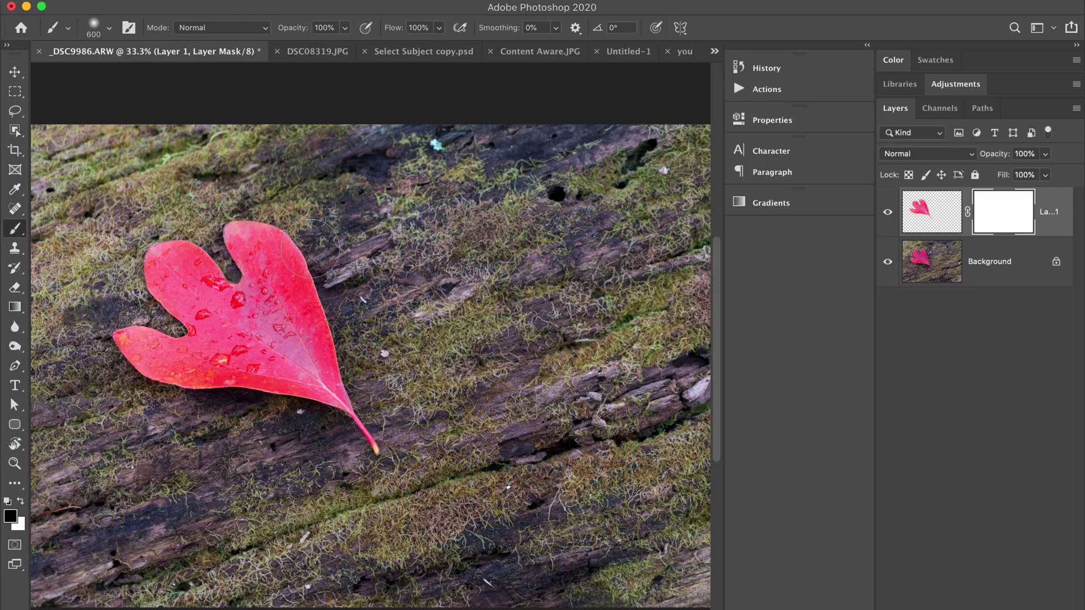
pyautogui.moveTo(308, 263)
pyautogui.mouseDown()
pyautogui.moveTo(164, 339)
pyautogui.moveTo(218, 297)
pyautogui.moveTo(317, 362)
pyautogui.moveTo(334, 390)
pyautogui.moveTo(176, 257)
pyautogui.moveTo(285, 258)
pyautogui.mouseUp()
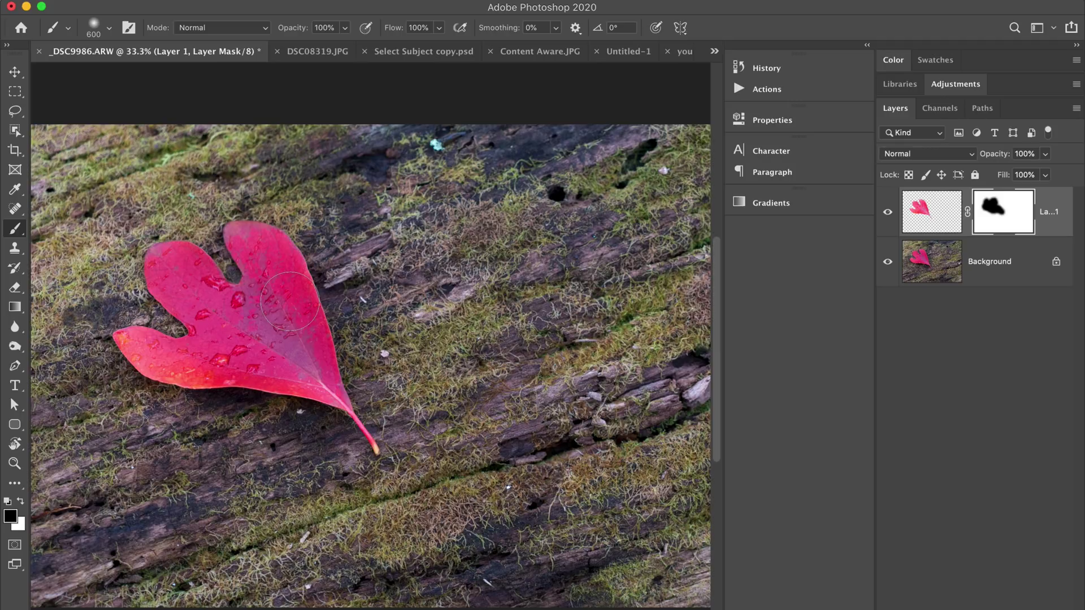
pyautogui.moveTo(290, 301)
pyautogui.mouseDown()
pyautogui.moveTo(258, 304)
pyautogui.moveTo(222, 272)
pyautogui.moveTo(187, 299)
pyautogui.moveTo(230, 220)
pyautogui.moveTo(265, 264)
pyautogui.moveTo(299, 358)
pyautogui.mouseUp()
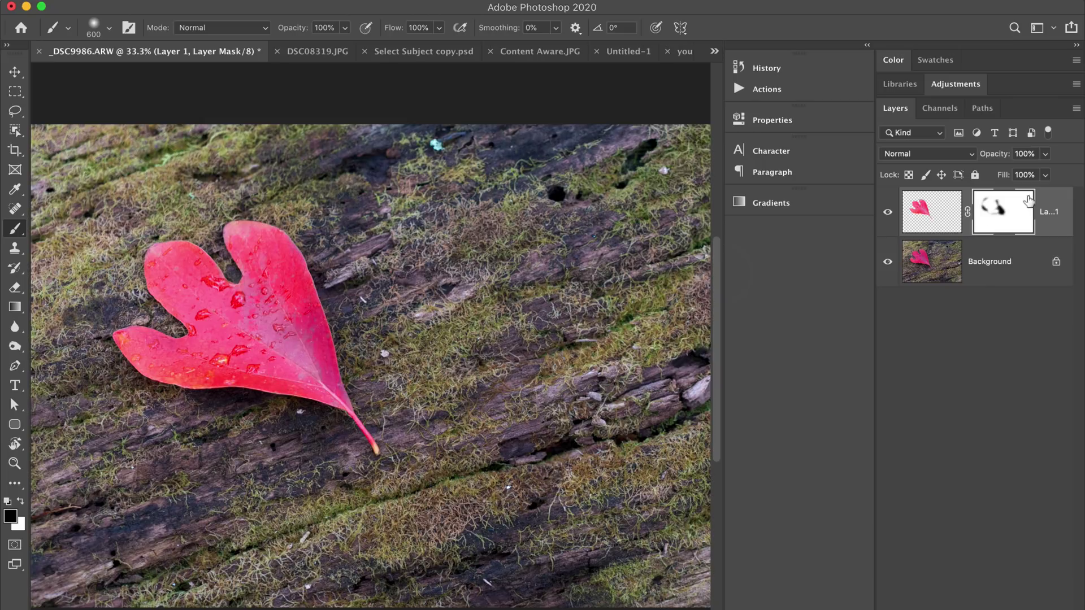
# Step: Undo the last mask stroke and repaint Layer 1's mask, masking and restoring parts of the leaf
pyautogui.press('super+z')
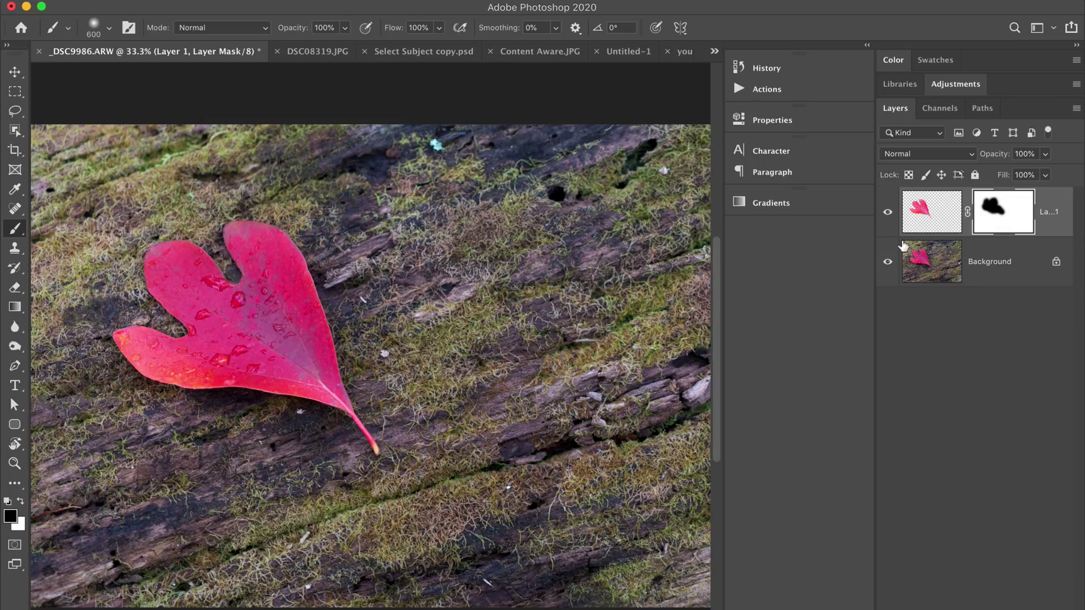
pyautogui.moveTo(317, 265)
pyautogui.mouseDown()
pyautogui.moveTo(232, 277)
pyautogui.moveTo(211, 314)
pyautogui.moveTo(257, 297)
pyautogui.moveTo(330, 327)
pyautogui.moveTo(321, 398)
pyautogui.moveTo(344, 440)
pyautogui.moveTo(373, 452)
pyautogui.mouseUp()
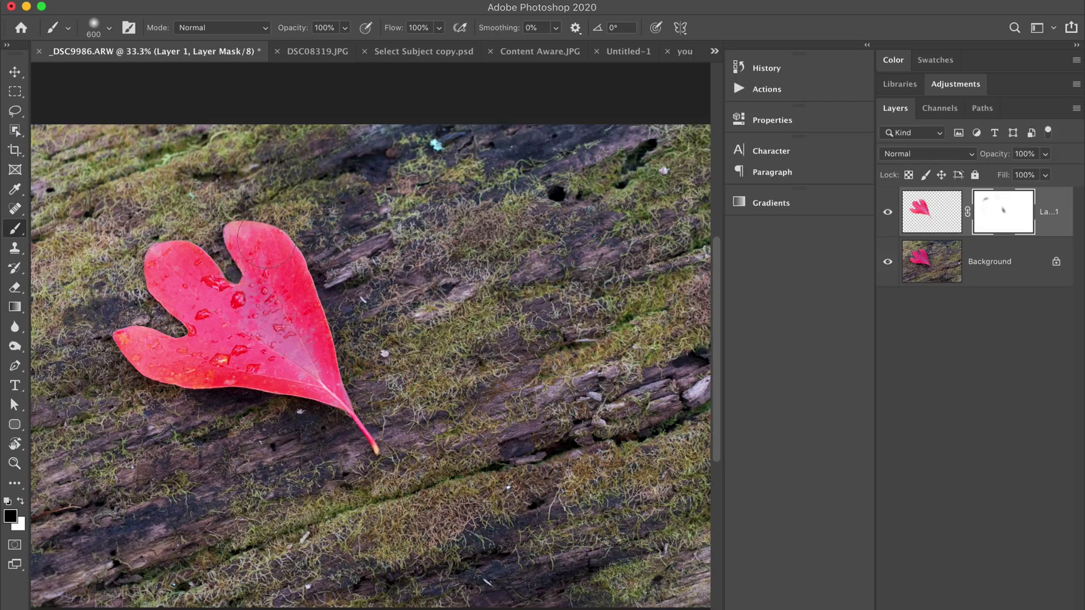
pyautogui.moveTo(295, 377)
pyautogui.mouseDown()
pyautogui.moveTo(325, 452)
pyautogui.moveTo(339, 441)
pyautogui.moveTo(398, 451)
pyautogui.mouseUp()
pyautogui.moveTo(274, 414)
pyautogui.mouseDown()
pyautogui.moveTo(272, 390)
pyautogui.moveTo(192, 317)
pyautogui.moveTo(248, 277)
pyautogui.moveTo(264, 345)
pyautogui.moveTo(308, 376)
pyautogui.moveTo(238, 255)
pyautogui.mouseUp()
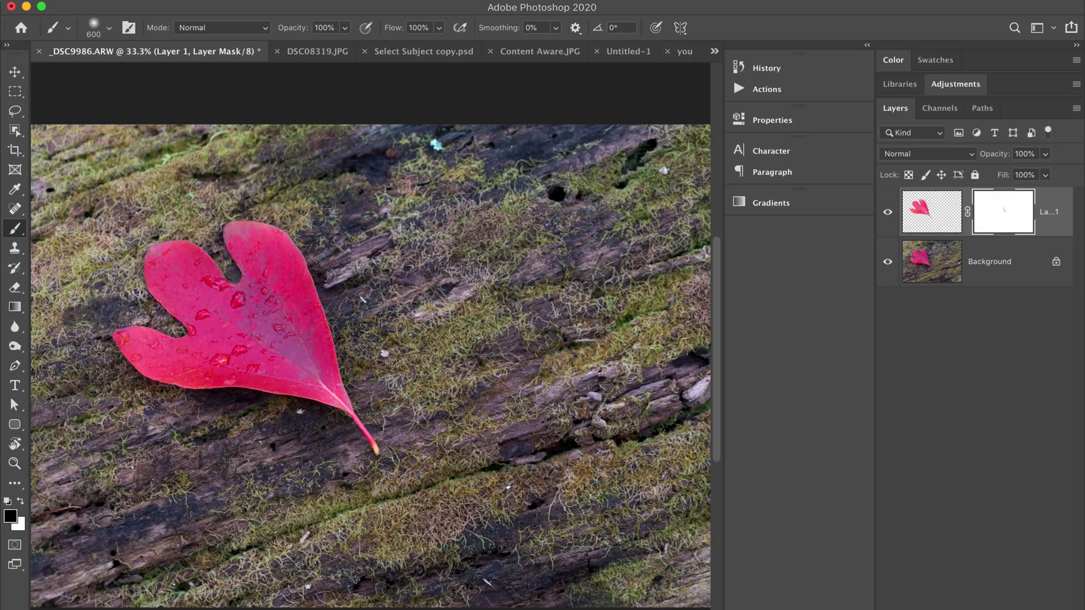
pyautogui.moveTo(285, 299)
pyautogui.mouseDown()
pyautogui.moveTo(208, 297)
pyautogui.moveTo(207, 276)
pyautogui.moveTo(186, 293)
pyautogui.moveTo(245, 300)
pyautogui.moveTo(305, 347)
pyautogui.mouseUp()
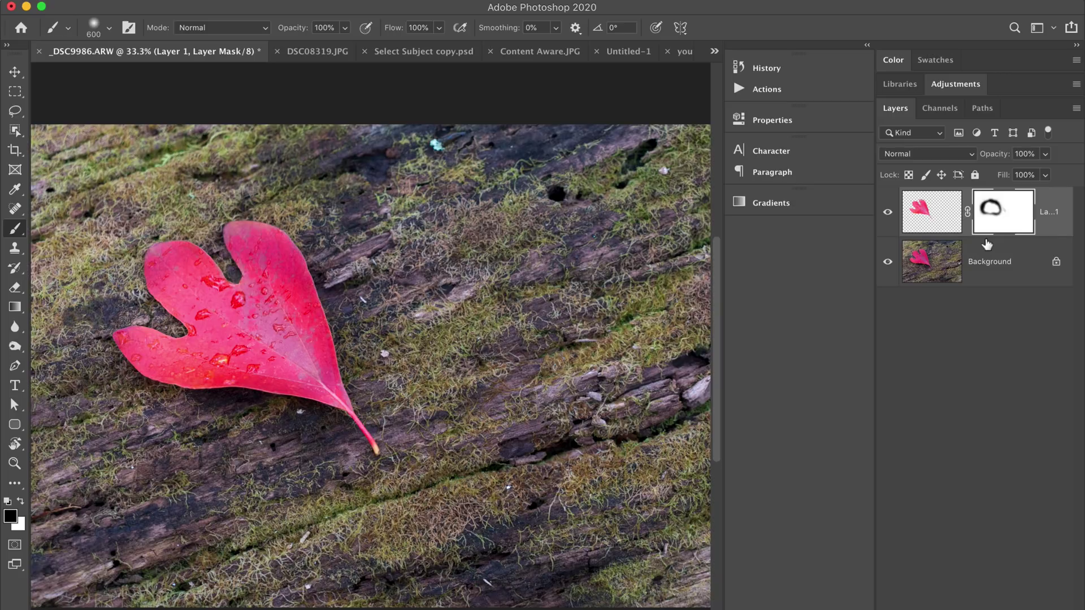
# Step: In Content Aware.JPG, lasso the bike's shadow and start Edit > Content-Aware Fill
pyautogui.click(540, 51)
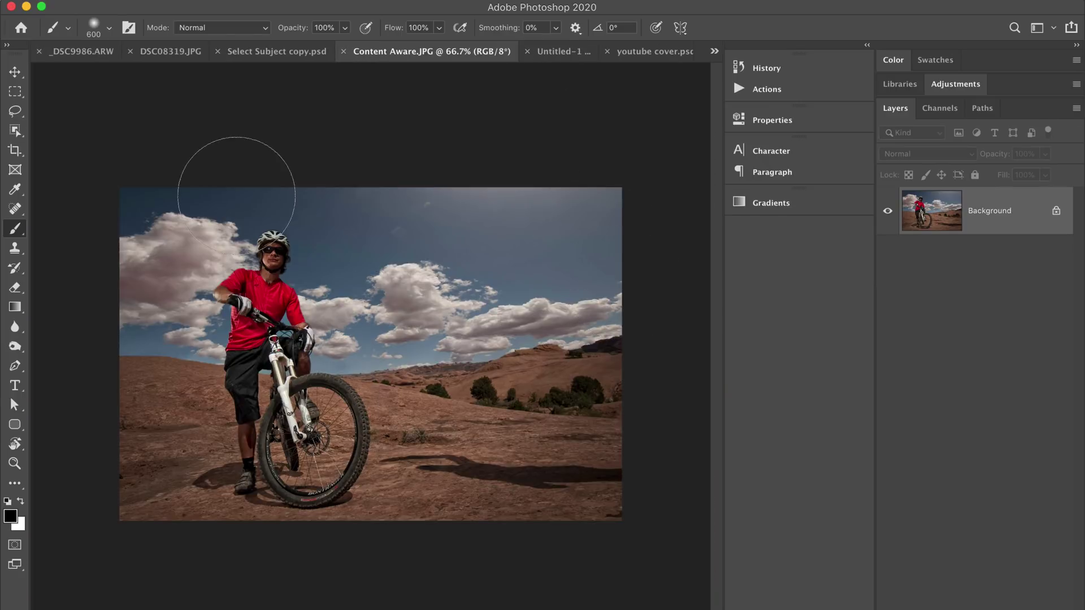
pyautogui.click(14, 111)
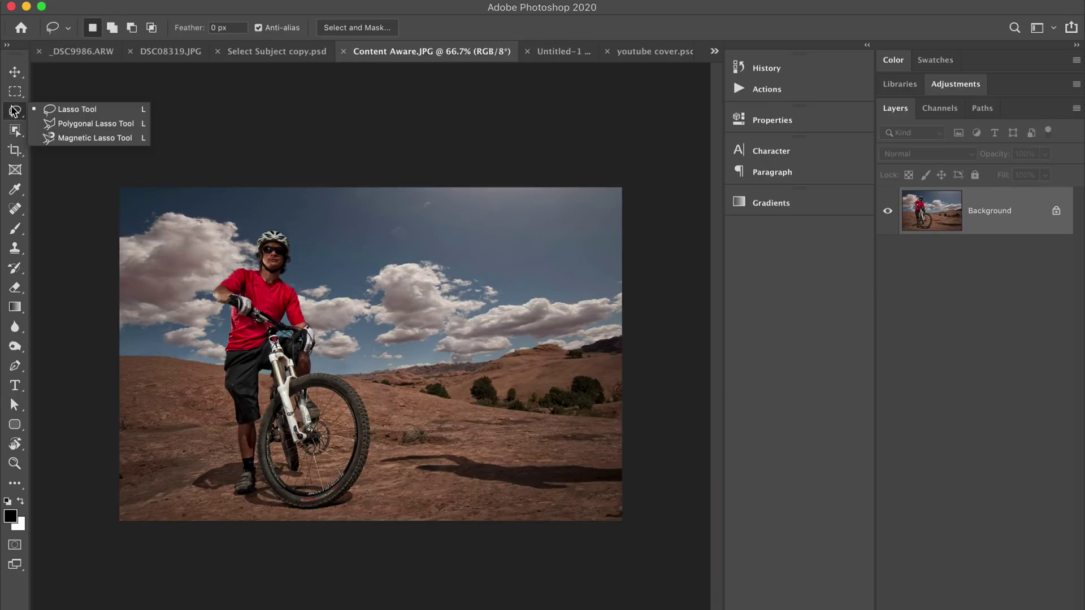
pyautogui.click(65, 109)
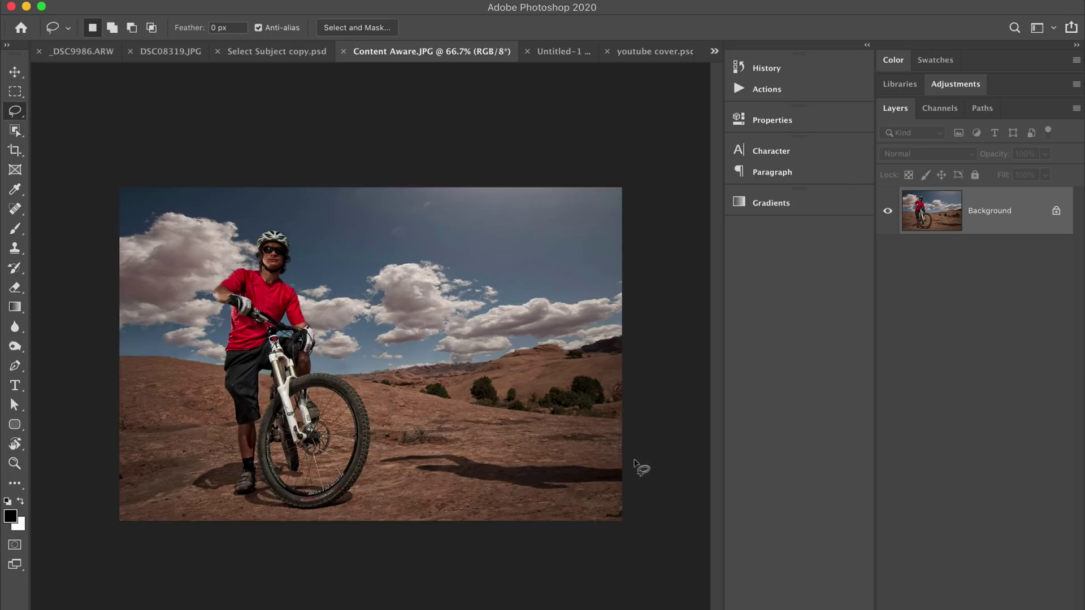
pyautogui.moveTo(630, 459)
pyautogui.mouseDown()
pyautogui.moveTo(495, 459)
pyautogui.moveTo(449, 446)
pyautogui.moveTo(375, 460)
pyautogui.moveTo(462, 493)
pyautogui.moveTo(580, 496)
pyautogui.moveTo(628, 490)
pyautogui.moveTo(639, 480)
pyautogui.moveTo(630, 455)
pyautogui.mouseUp()
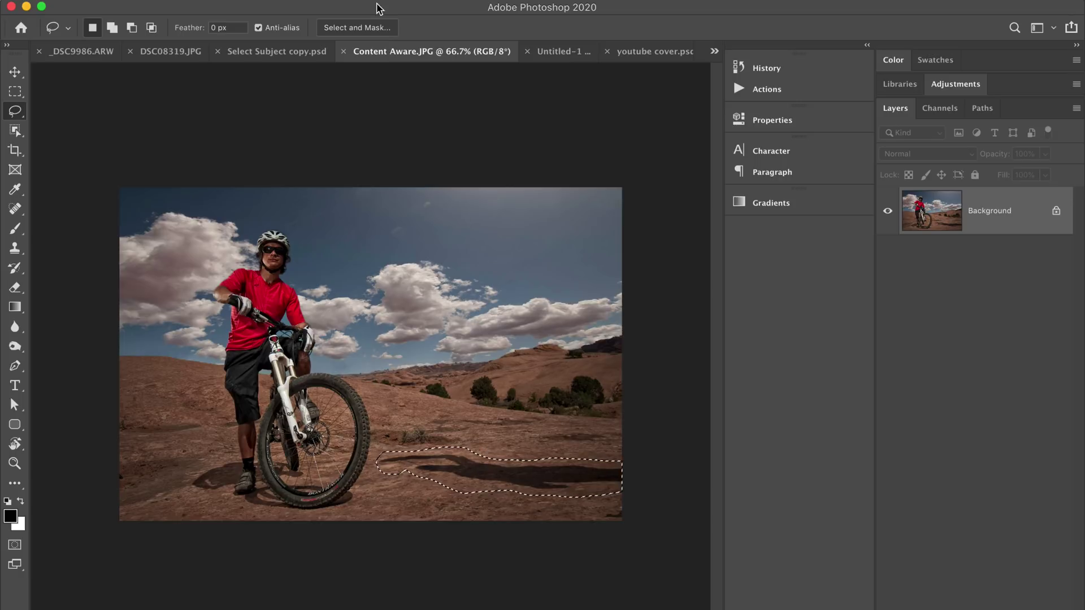
pyautogui.click(153, 1)
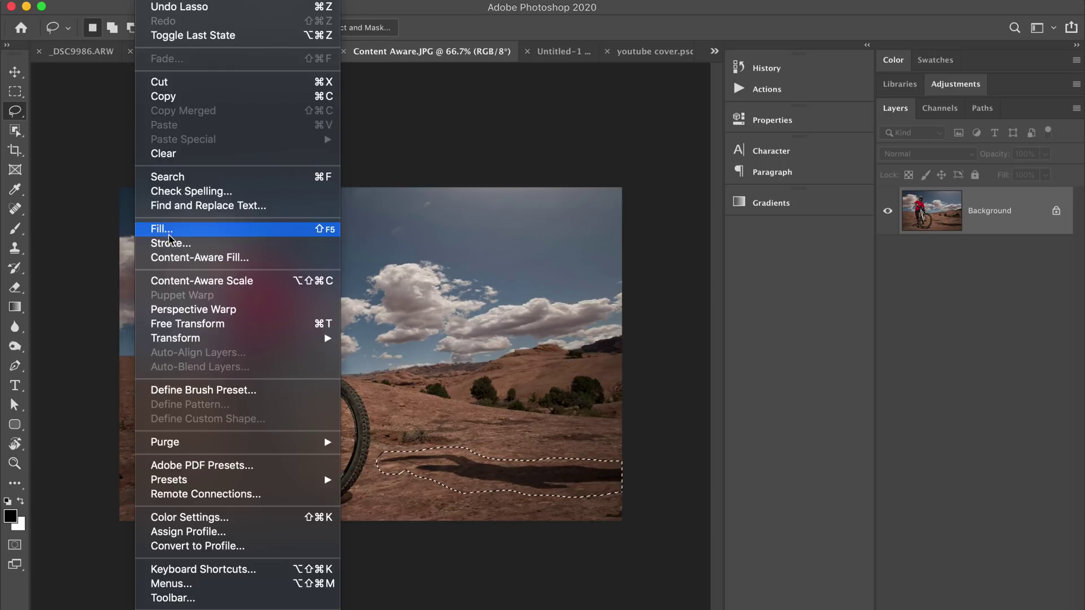
pyautogui.click(172, 259)
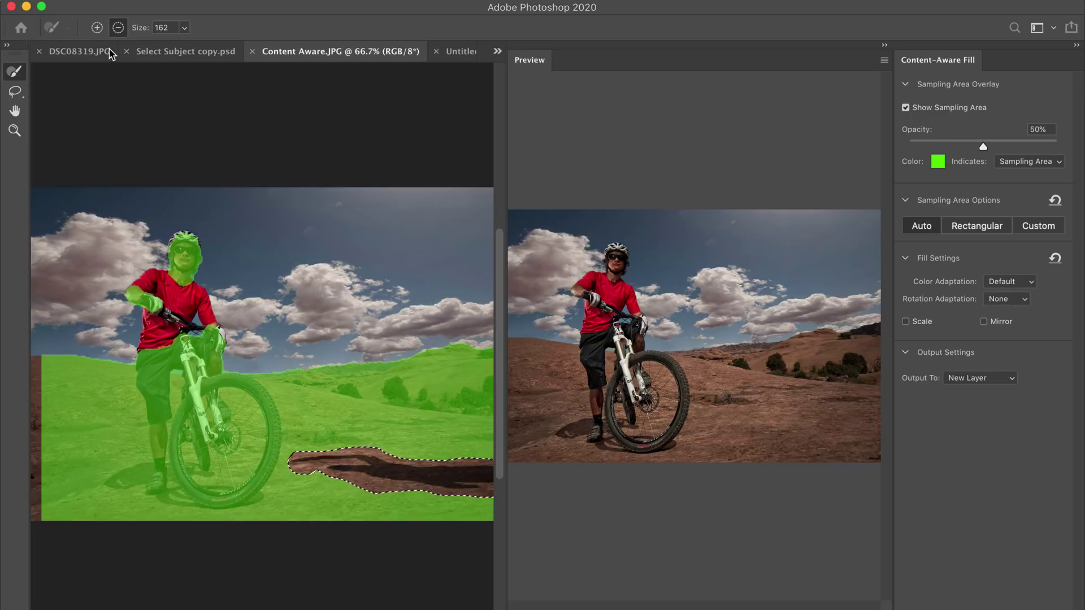
# Step: Subtract the rider and surrounding ground from the green sampling area with the Sampling Brush
pyautogui.moveTo(152, 188)
pyautogui.mouseDown()
pyautogui.moveTo(172, 242)
pyautogui.moveTo(192, 241)
pyautogui.moveTo(143, 307)
pyautogui.moveTo(175, 293)
pyautogui.moveTo(232, 319)
pyautogui.moveTo(190, 338)
pyautogui.moveTo(214, 349)
pyautogui.moveTo(135, 398)
pyautogui.moveTo(164, 406)
pyautogui.moveTo(158, 494)
pyautogui.moveTo(246, 494)
pyautogui.moveTo(264, 437)
pyautogui.moveTo(274, 457)
pyautogui.moveTo(276, 409)
pyautogui.moveTo(221, 378)
pyautogui.moveTo(217, 362)
pyautogui.moveTo(190, 367)
pyautogui.moveTo(206, 421)
pyautogui.moveTo(206, 464)
pyautogui.mouseUp()
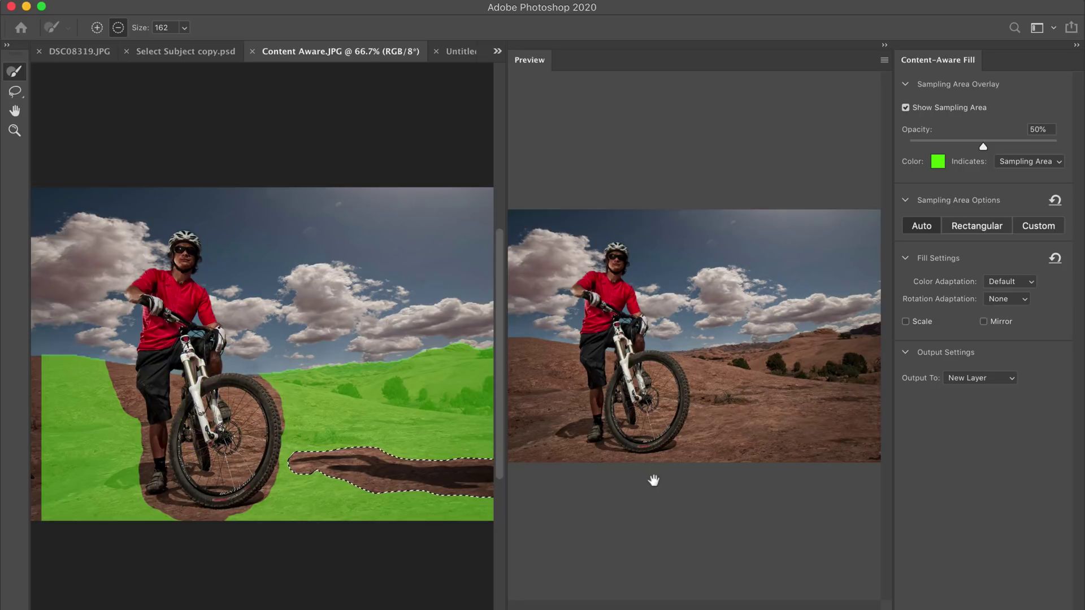
# Step: Try Rectangular sampling, erasing the top-left sky from the sample area, then undo it
pyautogui.click(967, 233)
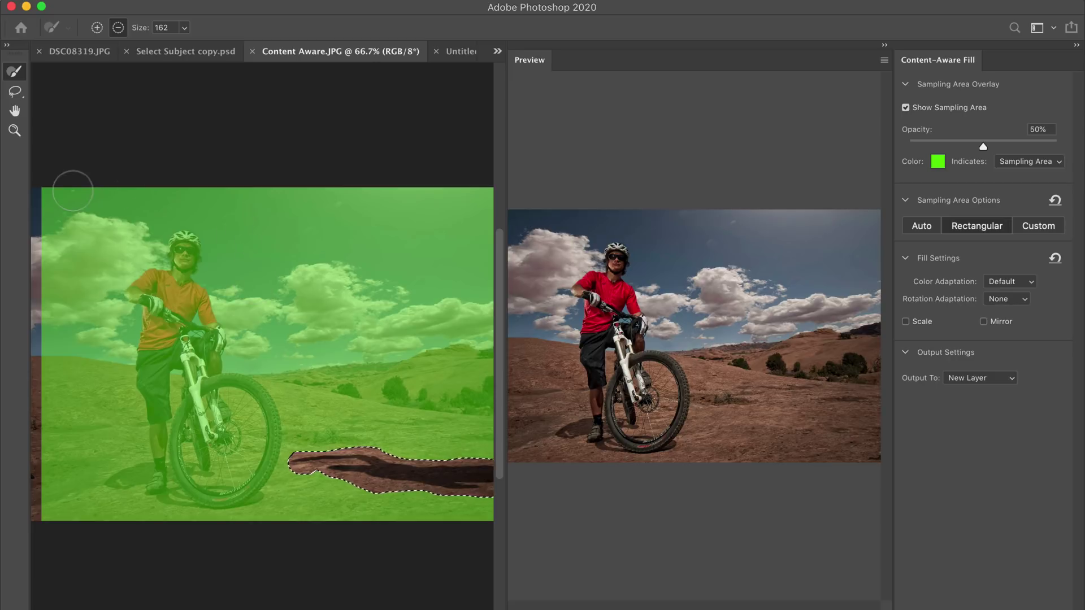
pyautogui.moveTo(67, 181)
pyautogui.mouseDown()
pyautogui.moveTo(54, 220)
pyautogui.moveTo(148, 154)
pyautogui.moveTo(213, 184)
pyautogui.moveTo(202, 215)
pyautogui.moveTo(215, 269)
pyautogui.moveTo(288, 256)
pyautogui.moveTo(315, 321)
pyautogui.mouseUp()
pyautogui.hotkey('ctrl', 'z')
# Step: Switch to Custom sampling, paint the left ground as sample area, then cancel without filling
pyautogui.click(1045, 231)
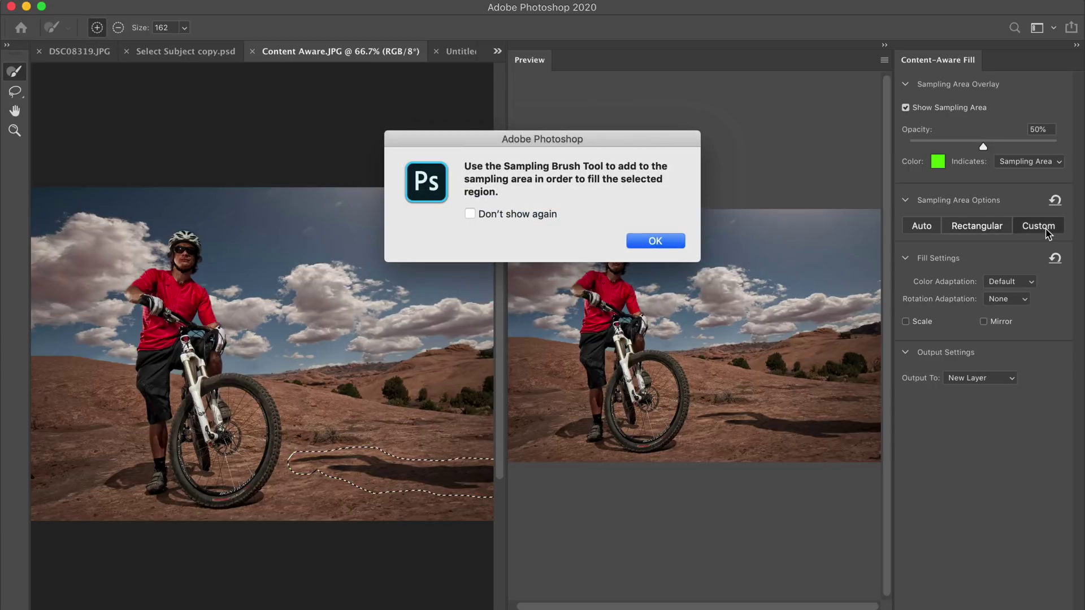
pyautogui.click(651, 240)
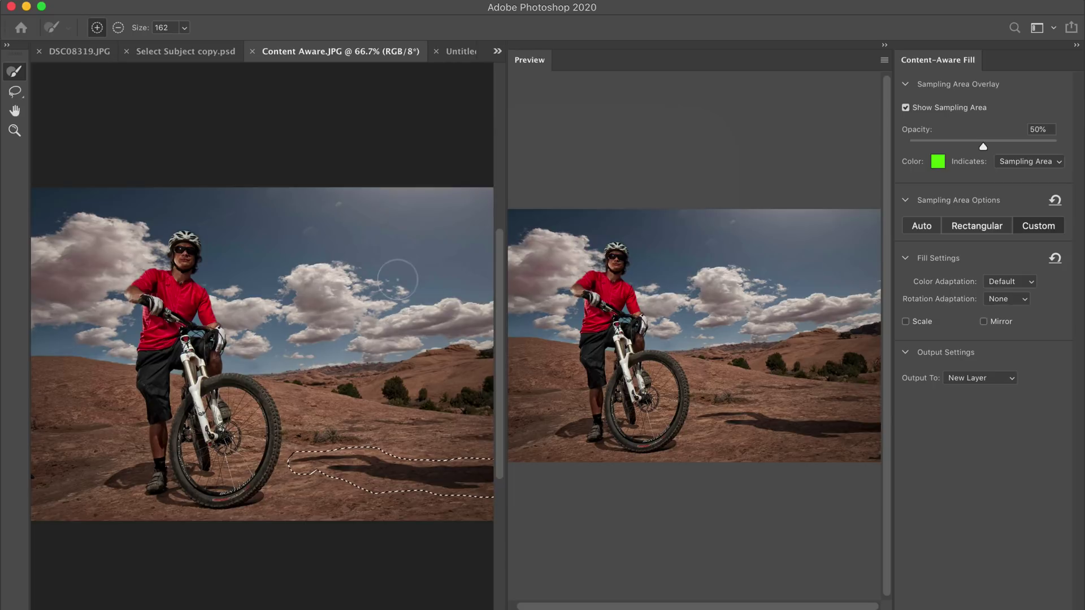
pyautogui.moveTo(97, 414)
pyautogui.mouseDown()
pyautogui.moveTo(55, 423)
pyautogui.moveTo(72, 411)
pyautogui.moveTo(31, 400)
pyautogui.moveTo(92, 389)
pyautogui.moveTo(71, 390)
pyautogui.moveTo(101, 435)
pyautogui.moveTo(100, 480)
pyautogui.moveTo(54, 507)
pyautogui.moveTo(37, 477)
pyautogui.moveTo(159, 525)
pyautogui.moveTo(235, 533)
pyautogui.moveTo(291, 511)
pyautogui.moveTo(497, 530)
pyautogui.mouseUp()
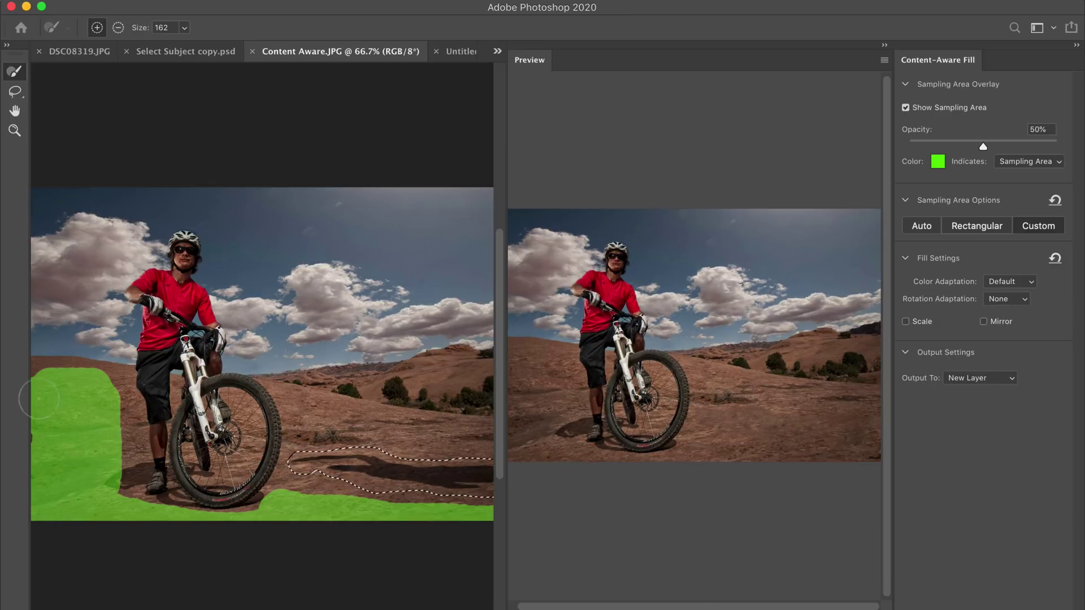
pyautogui.moveTo(99, 394); pyautogui.dragTo(102, 447)
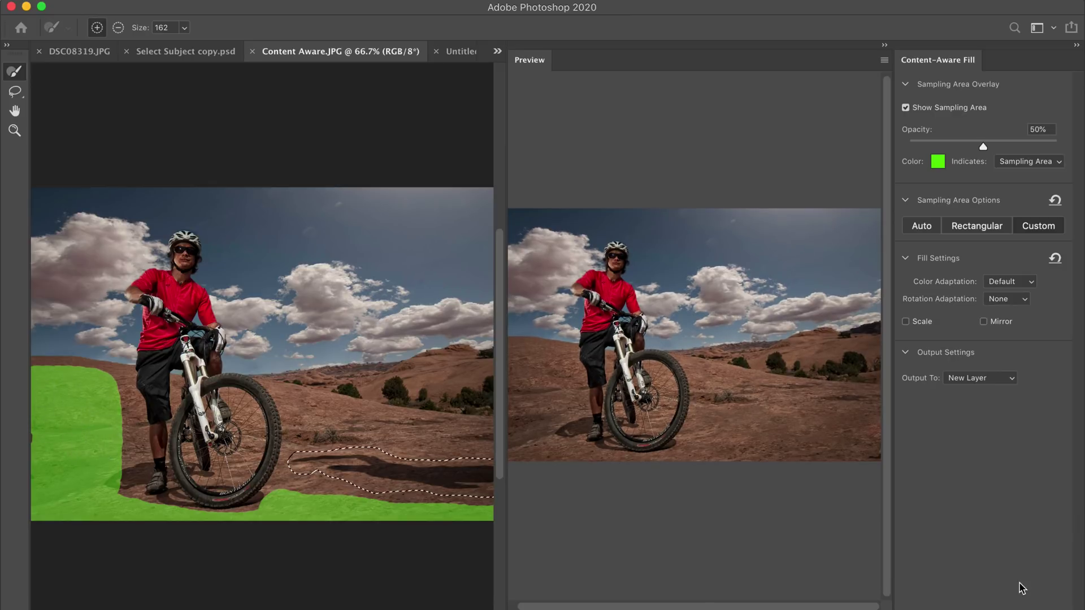
pyautogui.press('Escape')
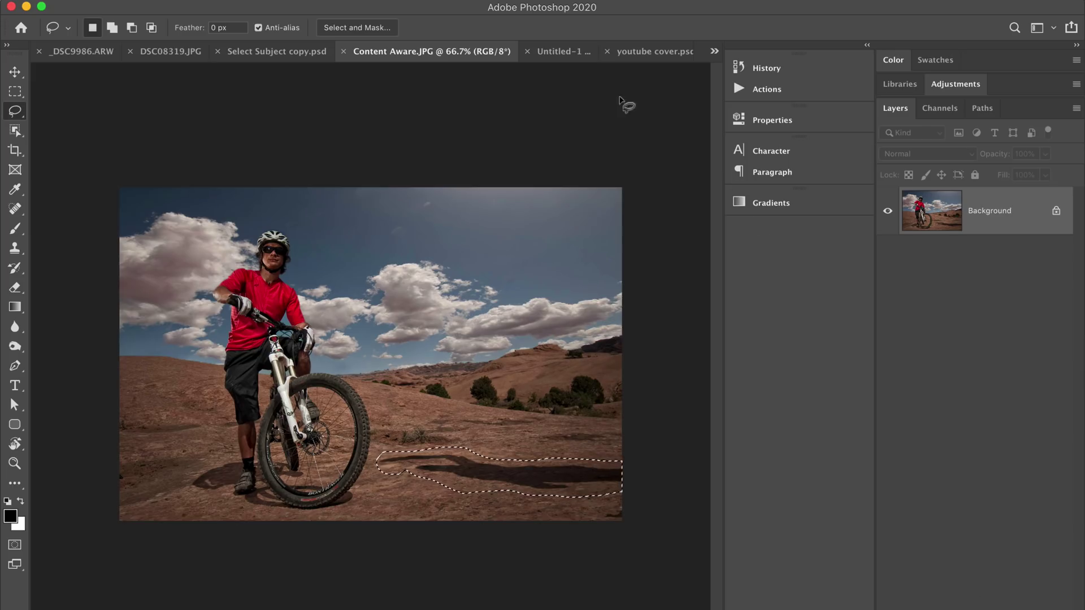
# Step: Switch to Untitled-1 and show the Properties panel for the MATTK type, scrolling through it
pyautogui.click(555, 52)
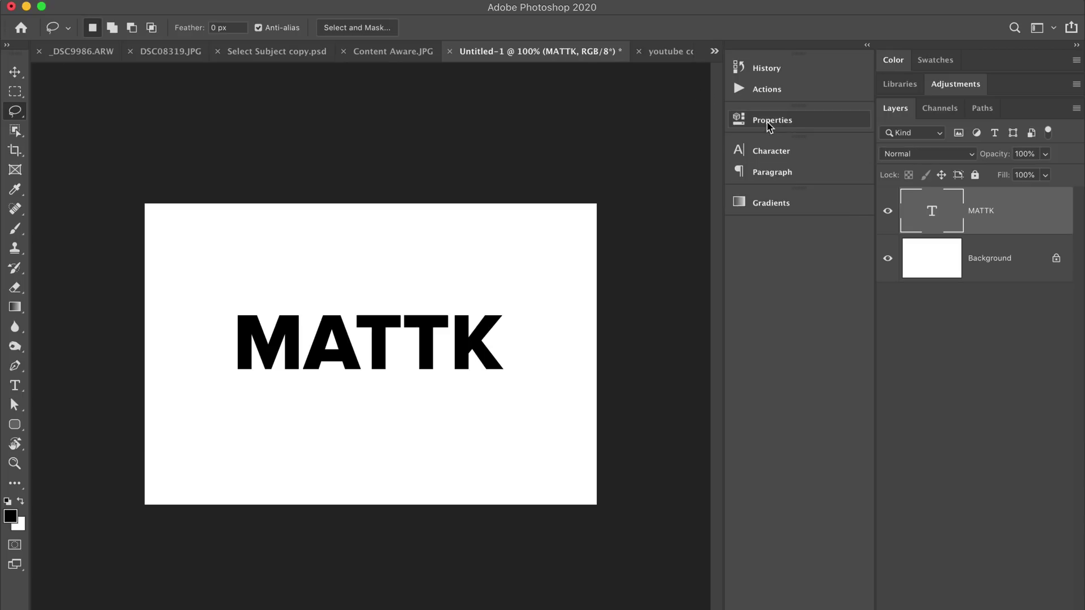
pyautogui.click(455, 0)
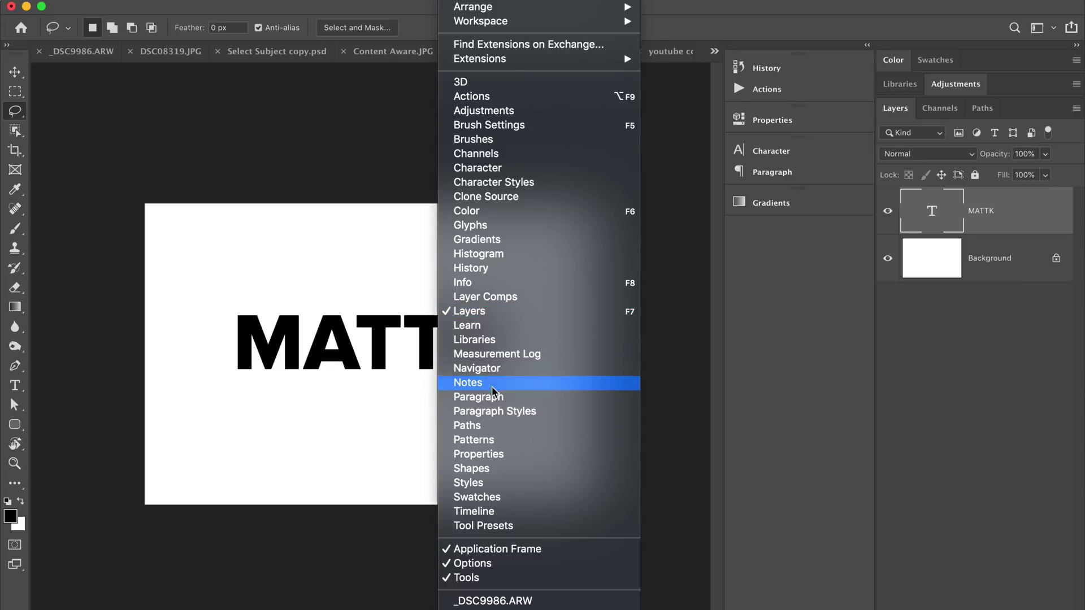
pyautogui.click(482, 457)
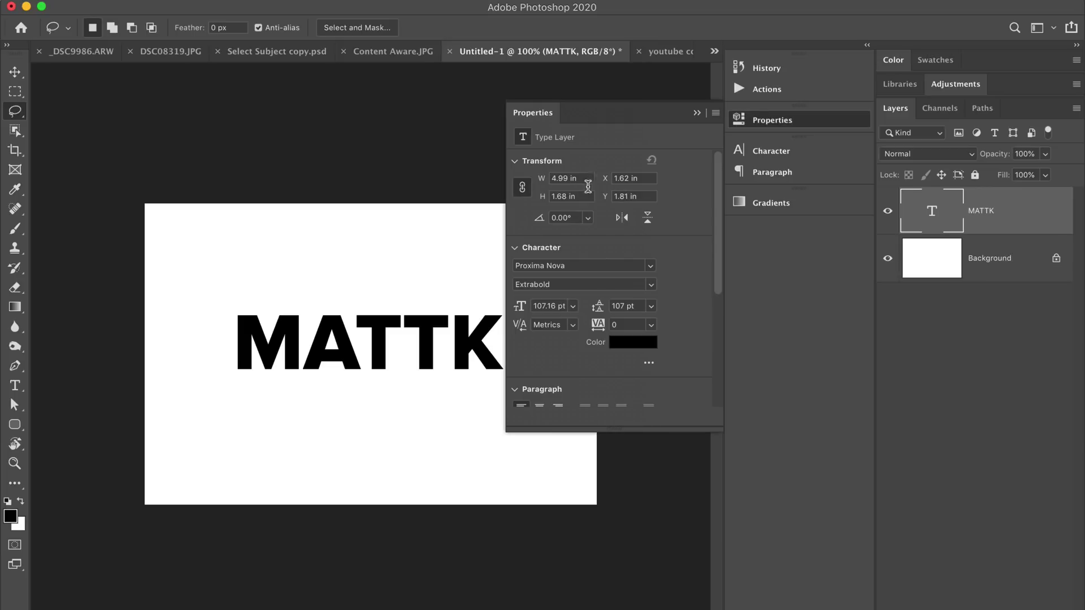
pyautogui.scroll(-5, 585, 304)
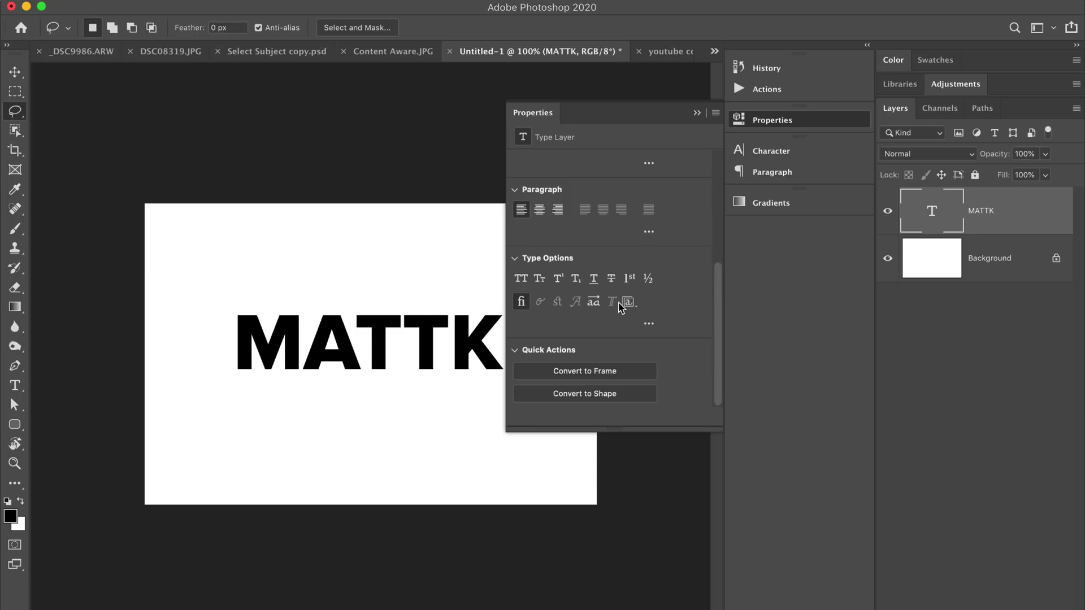
pyautogui.scroll(4, 622, 307)
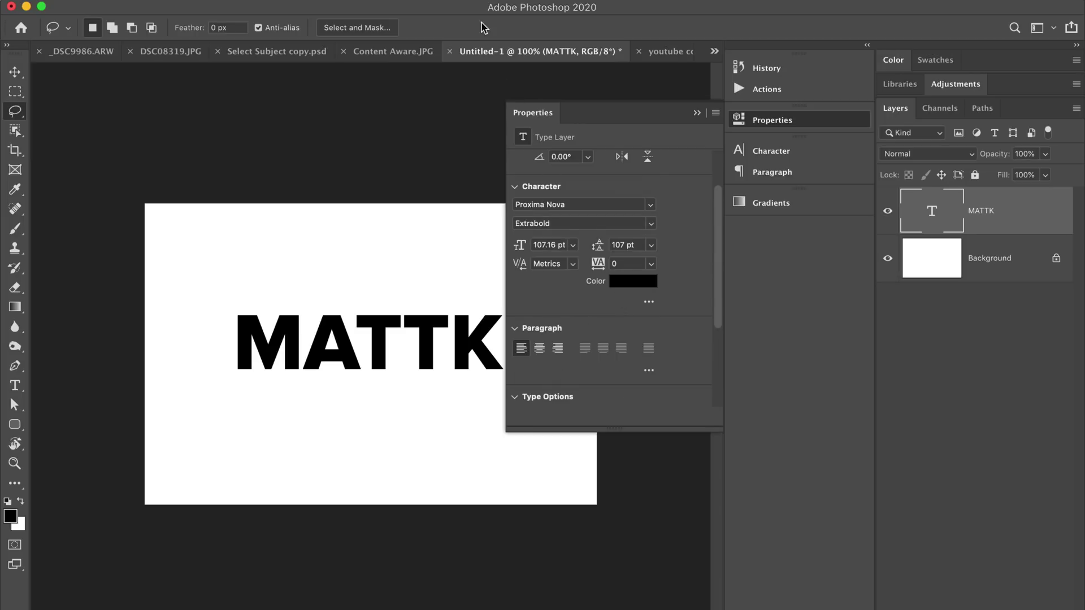
# Step: Scroll through the MATTK type properties once more and close the floating Properties panel
pyautogui.click(475, 1)
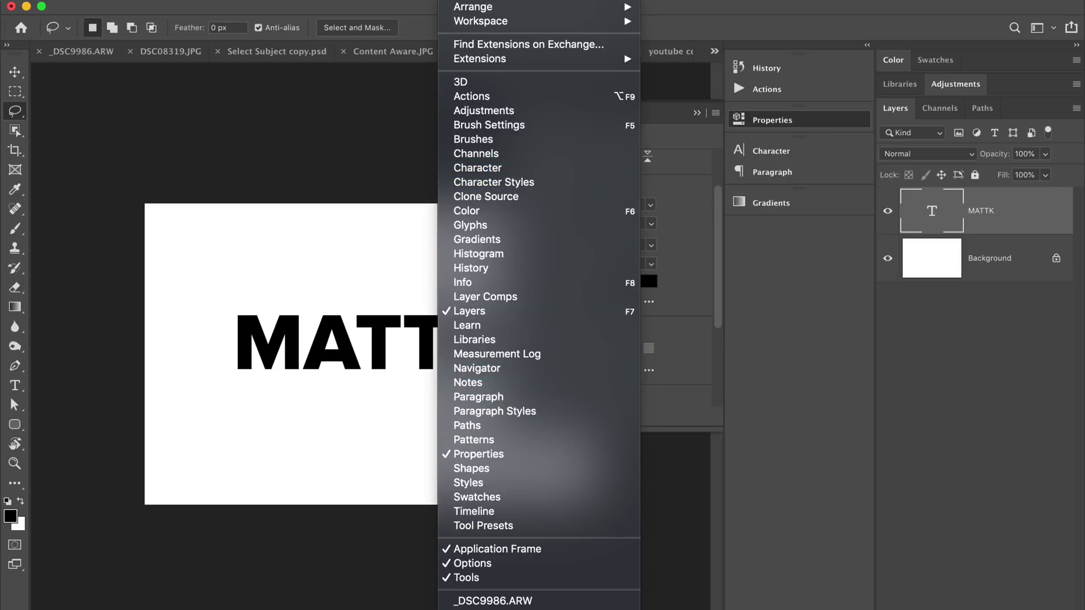
pyautogui.press('Escape')
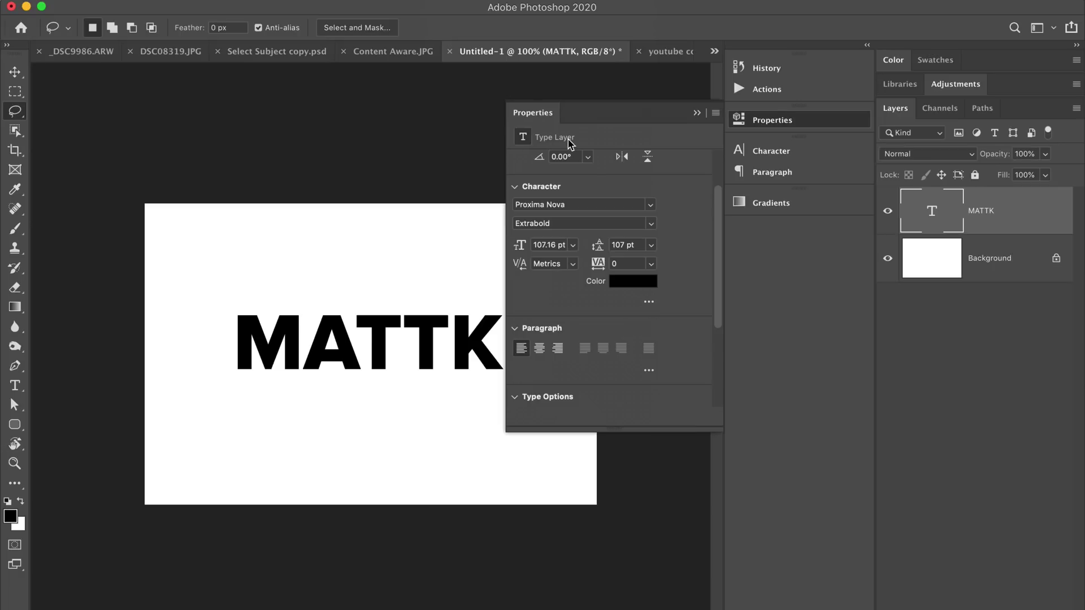
pyautogui.scroll(-7, 611, 188)
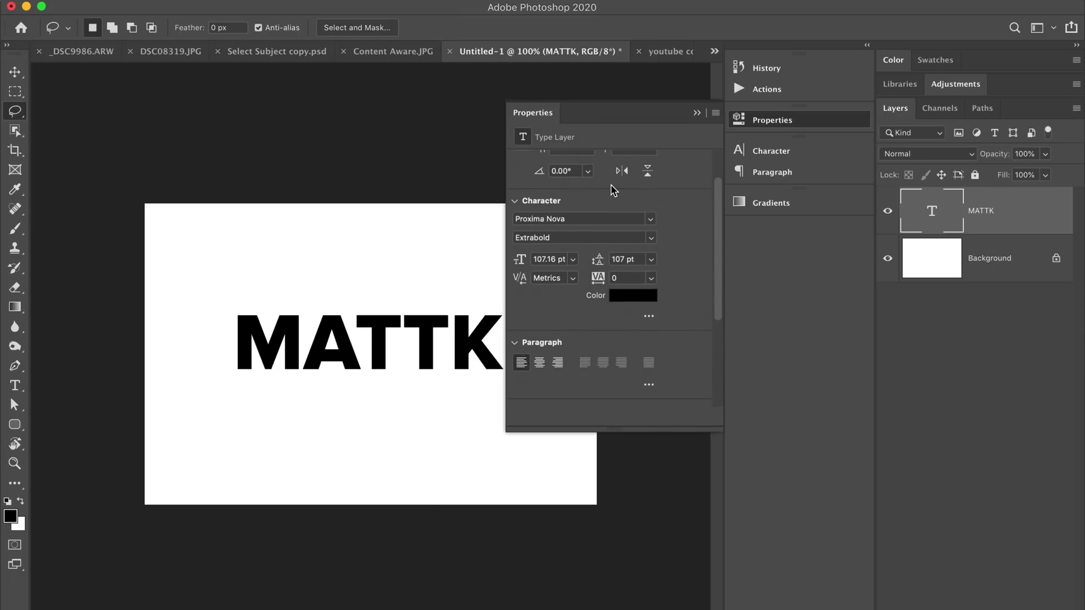
pyautogui.scroll(7, 622, 299)
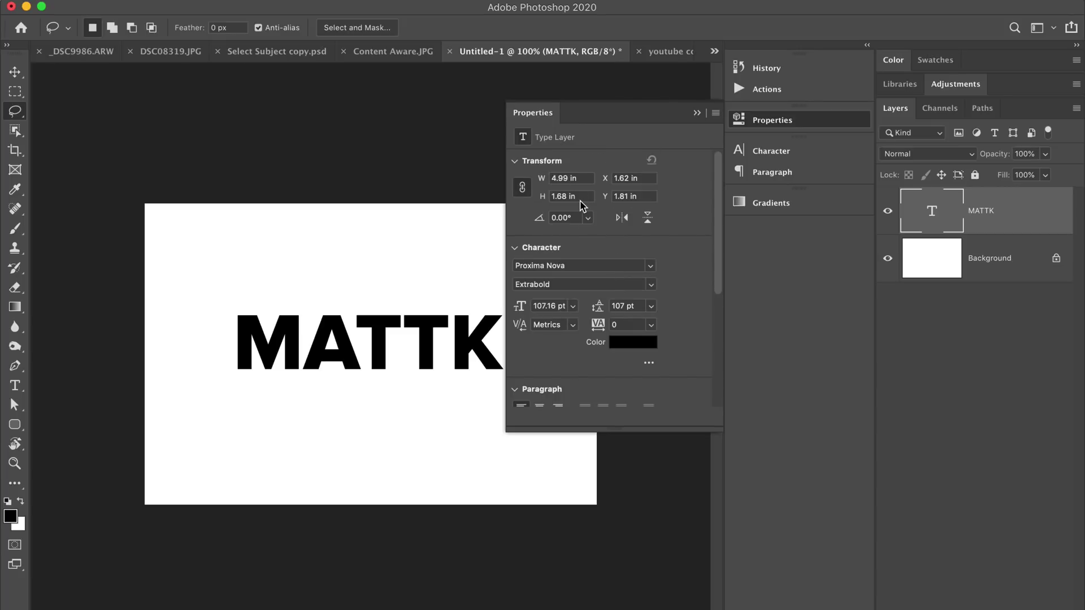
pyautogui.click(697, 113)
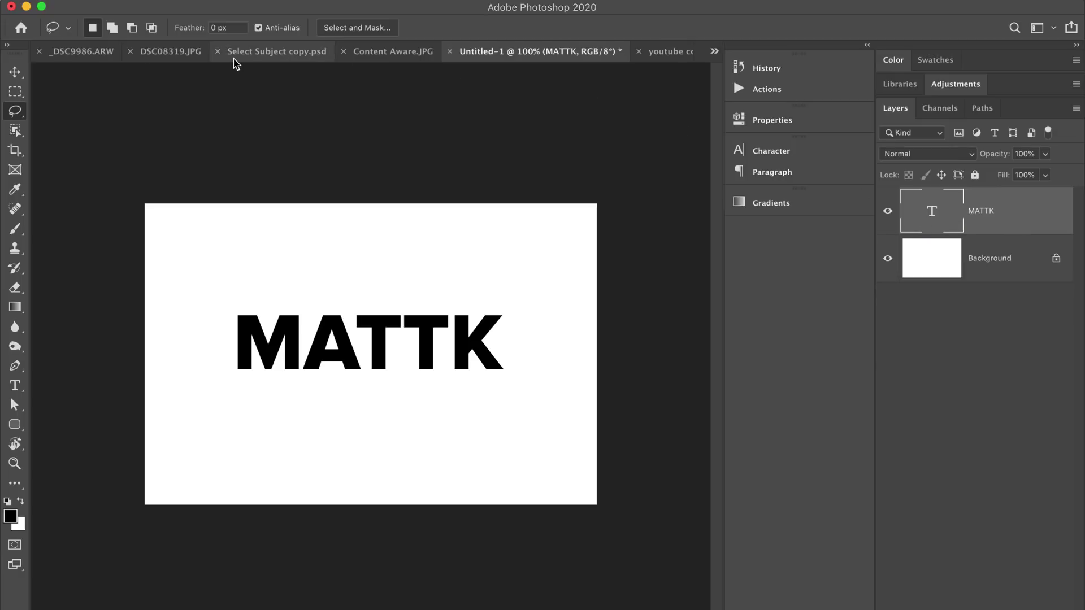
# Step: Fit the Select Subject copy.psd cup photo and then the _DSC9986.ARW leaf photo in view
pyautogui.click(266, 54)
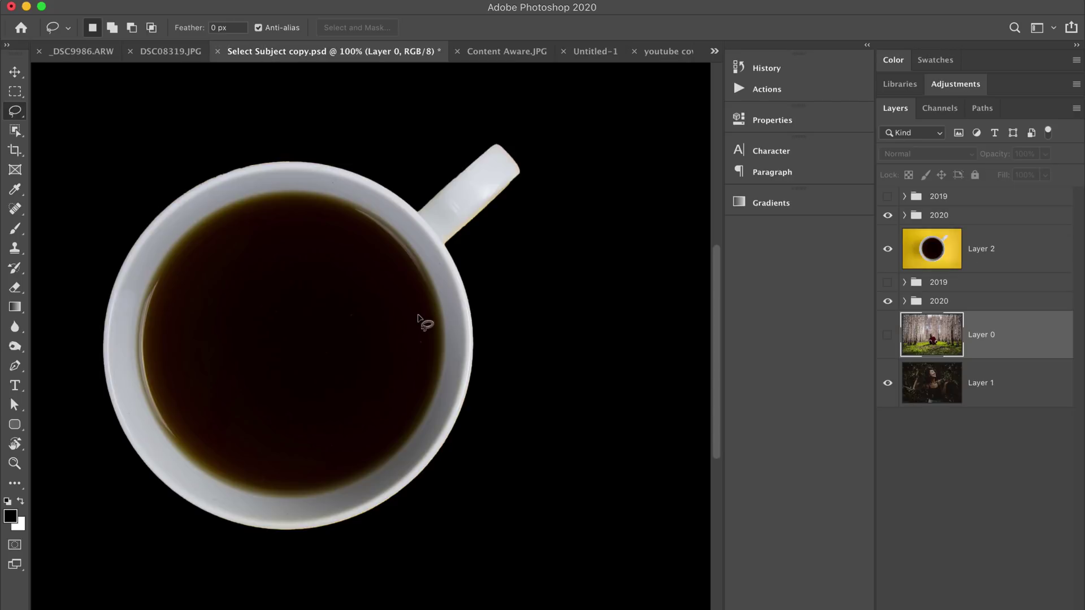
pyautogui.press('super+minus')
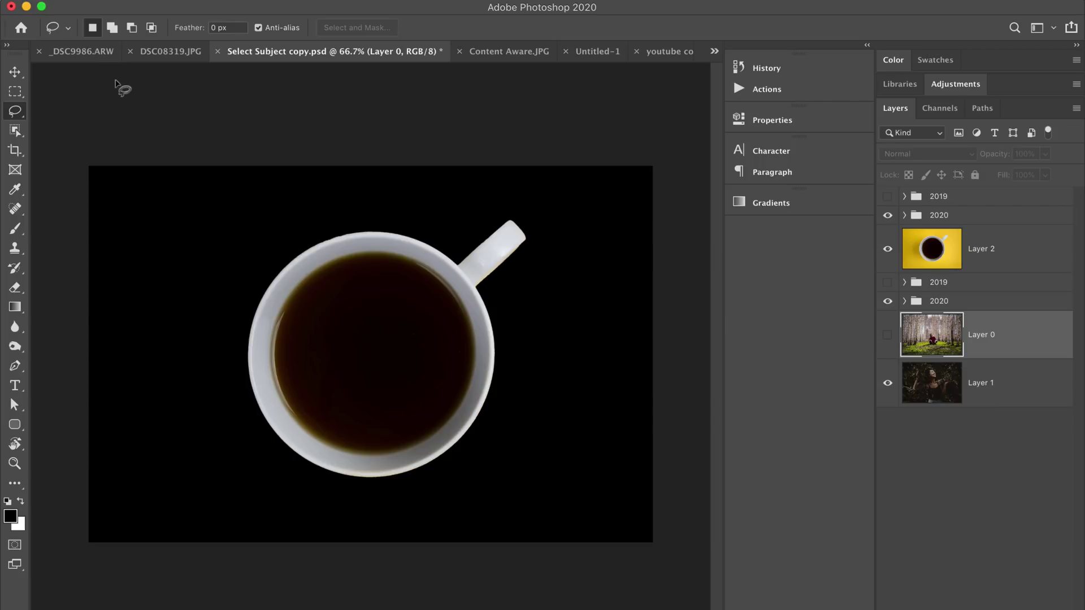
pyautogui.click(85, 52)
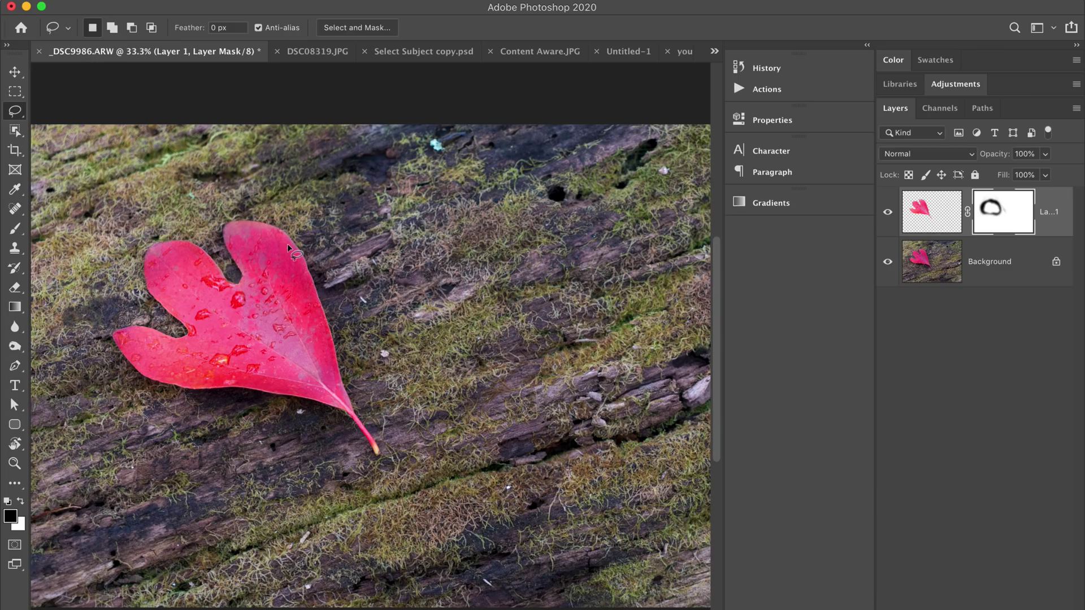
pyautogui.press('super+minus')
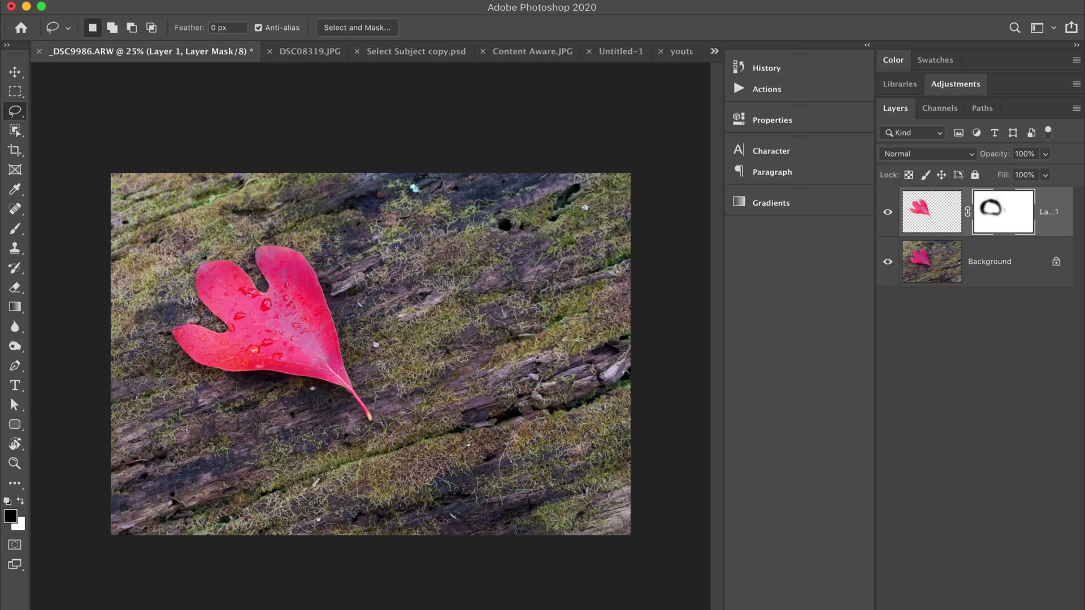
pyautogui.click(120, 1)
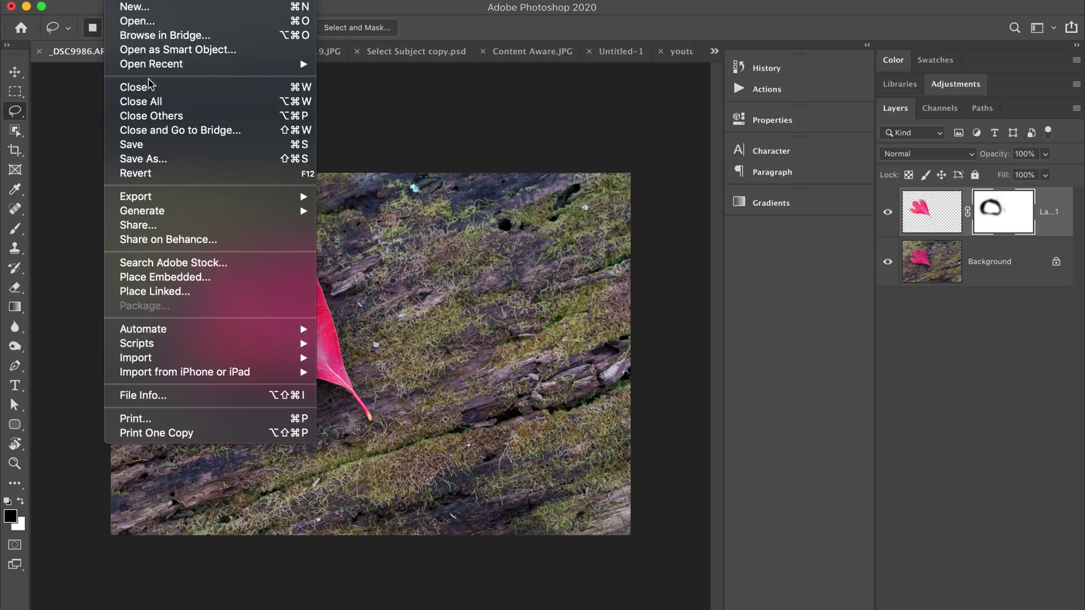
pyautogui.click(152, 118)
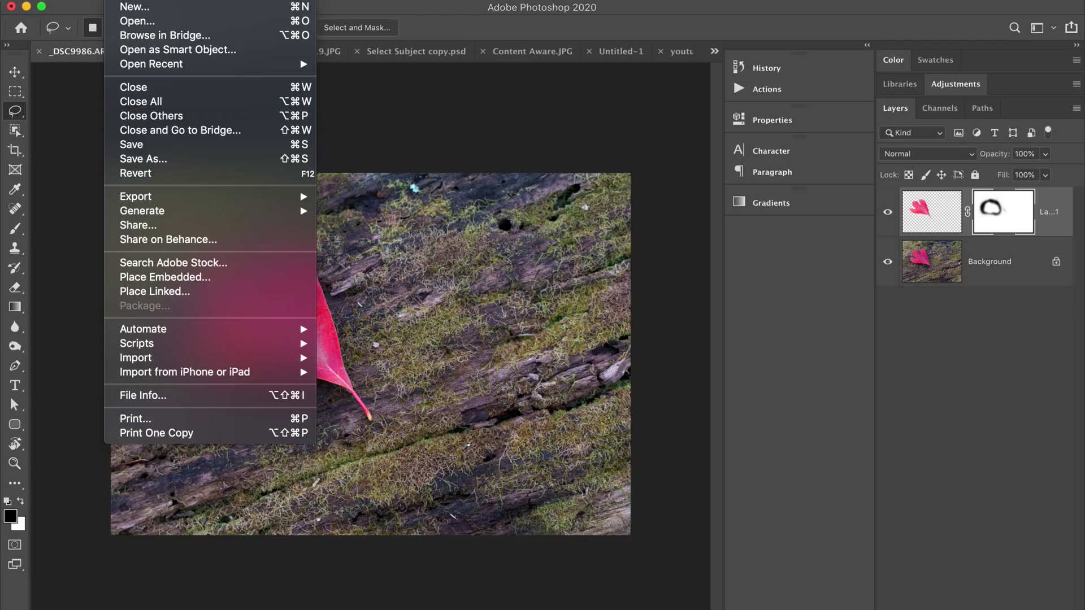